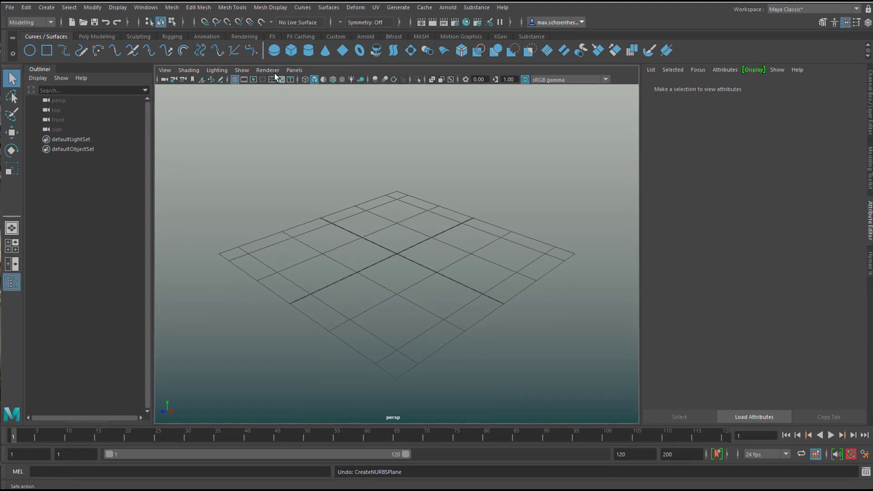
Create a NURBS sphere at the centre of the grid and raise it a little above the grid.
left_click_drag(397, 254, 402, 268)
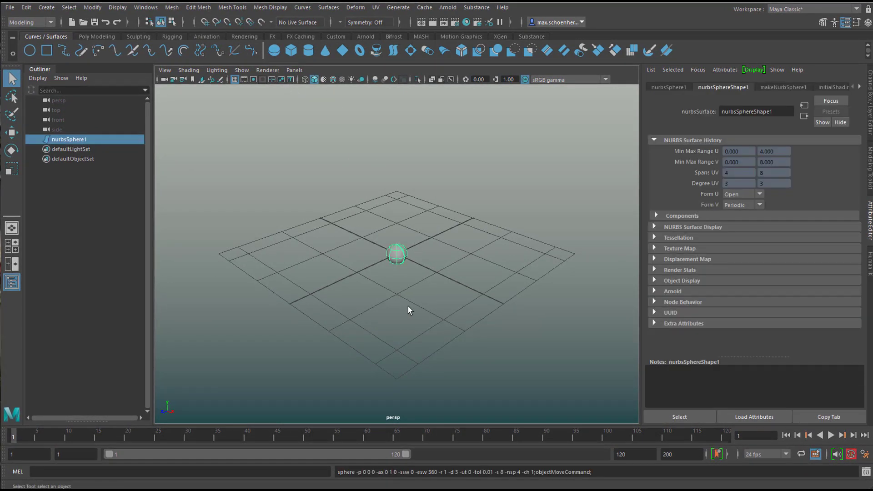
key("e")
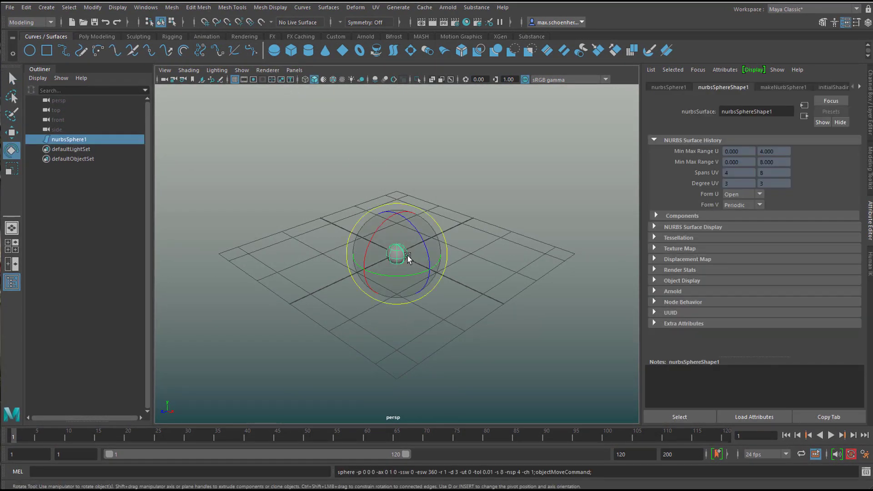
key("w")
left_click_drag(396, 208, 394, 178)
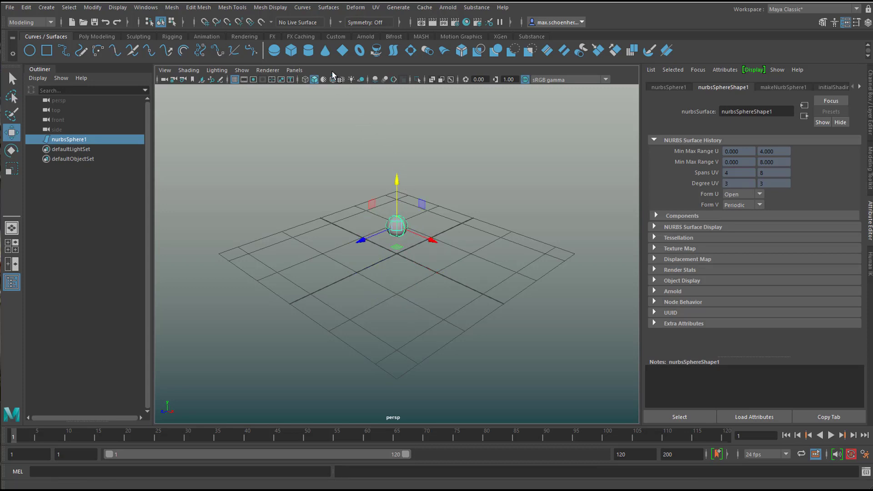
Create a NURBS plane under the sphere with a width of about 45.4, 4 patches in U and 5 patches in V.
left_click(344, 51)
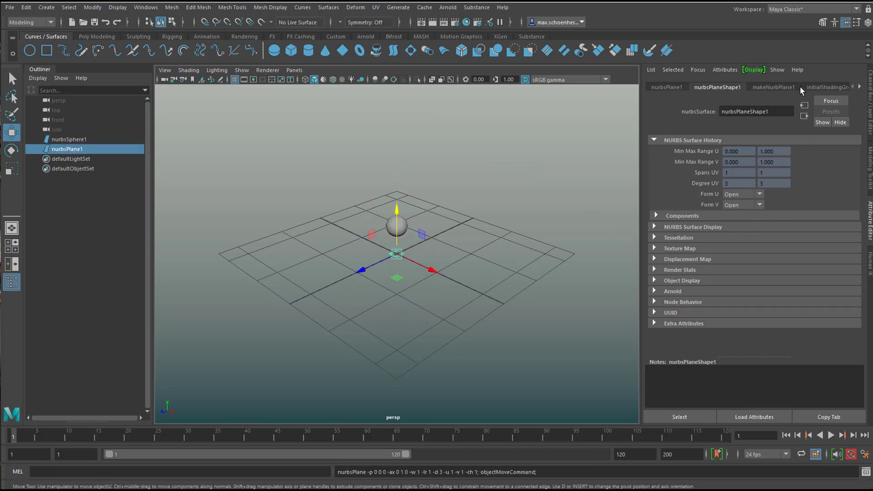
left_click(792, 87)
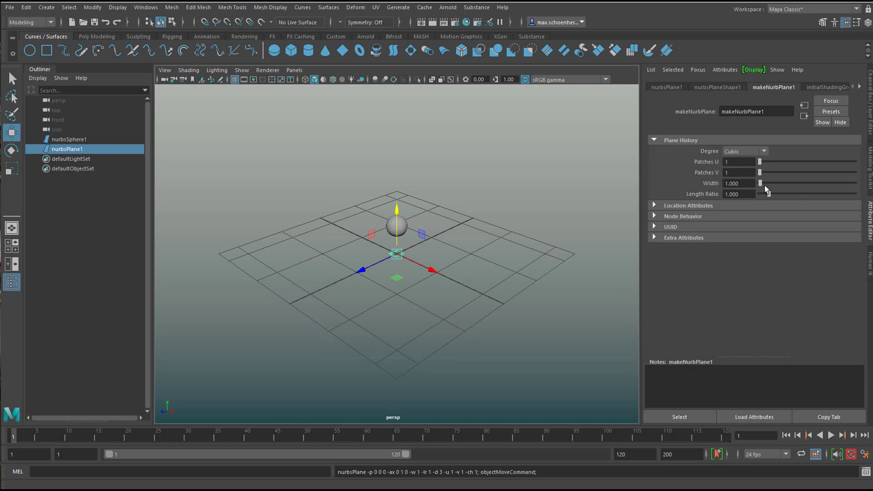
left_click_drag(760, 183, 802, 184)
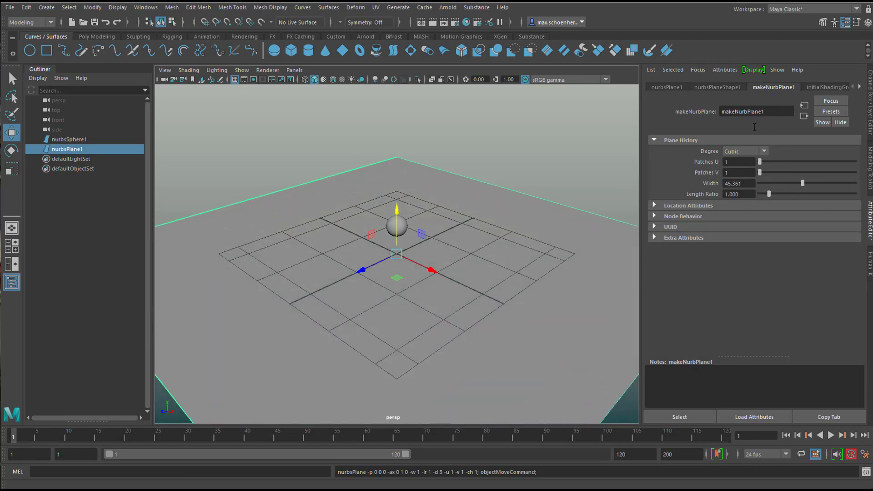
mouse_move(557, 303)
left_mouse_down("alt")
mouse_move(566, 299)
mouse_move(548, 312)
left_mouse_up("alt")
right_click_drag(511, 311, 541, 310, "alt")
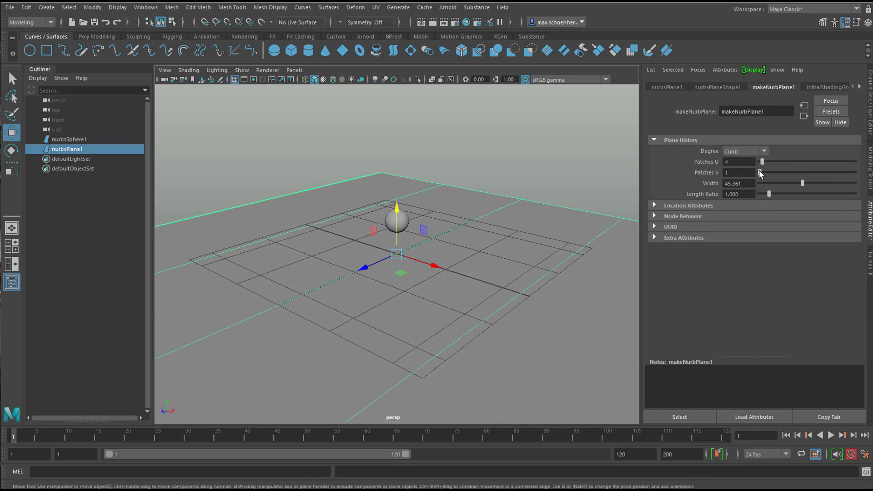
left_click_drag(760, 172, 764, 173)
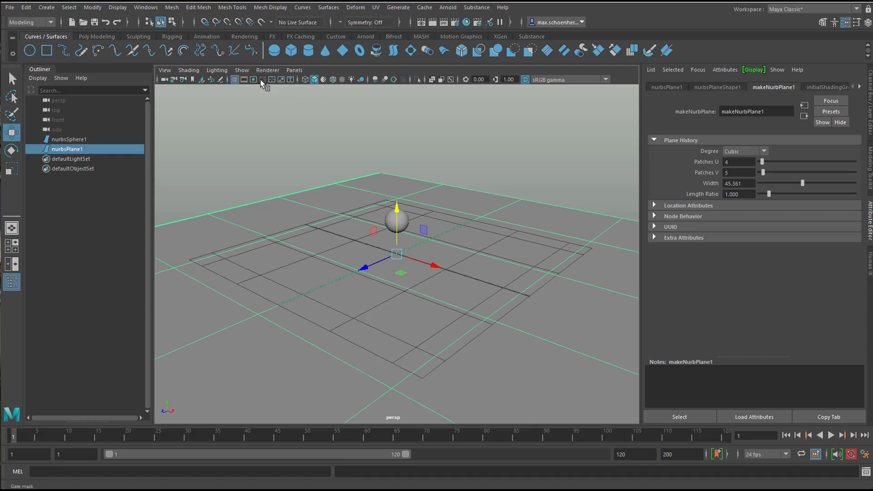
Hide the viewport grid and frame the sphere and plane in the perspective view.
left_click(235, 80)
middle_click_drag(414, 230, 414, 214, "alt")
left_click_drag(415, 215, 412, 231, "alt")
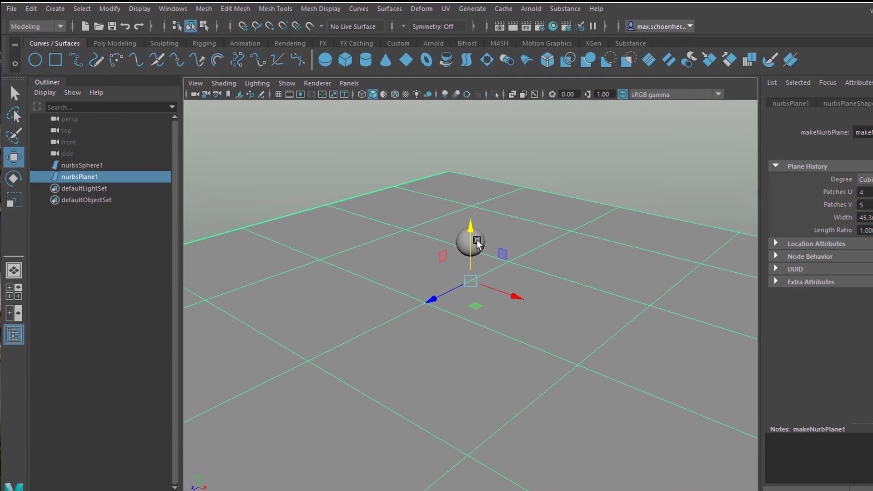
Select the sphere and switch to the Animation menu set.
left_click(439, 223)
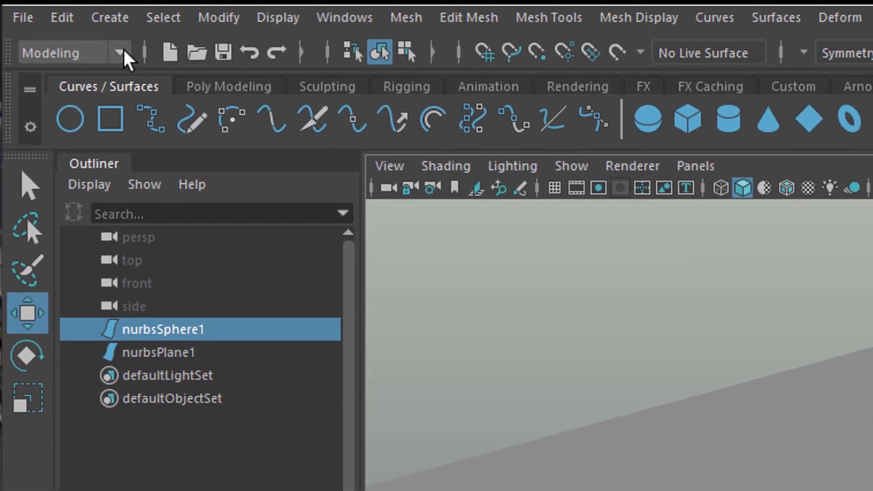
left_click(109, 48)
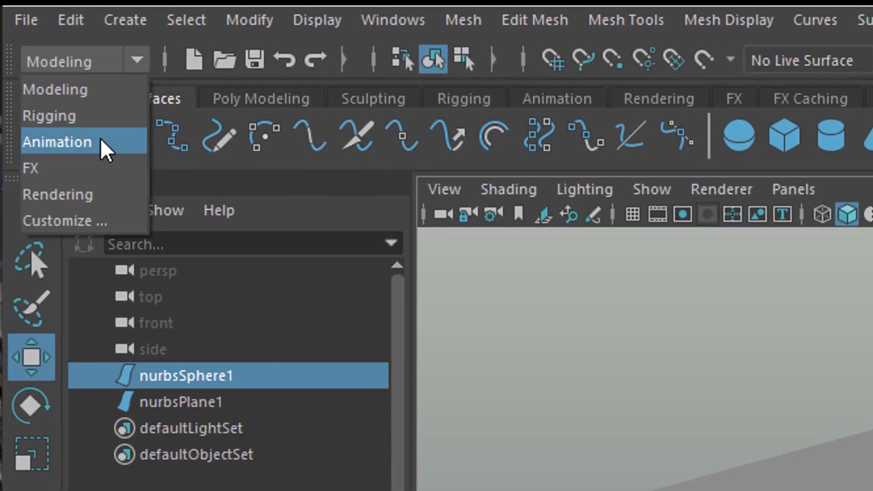
left_click(105, 150)
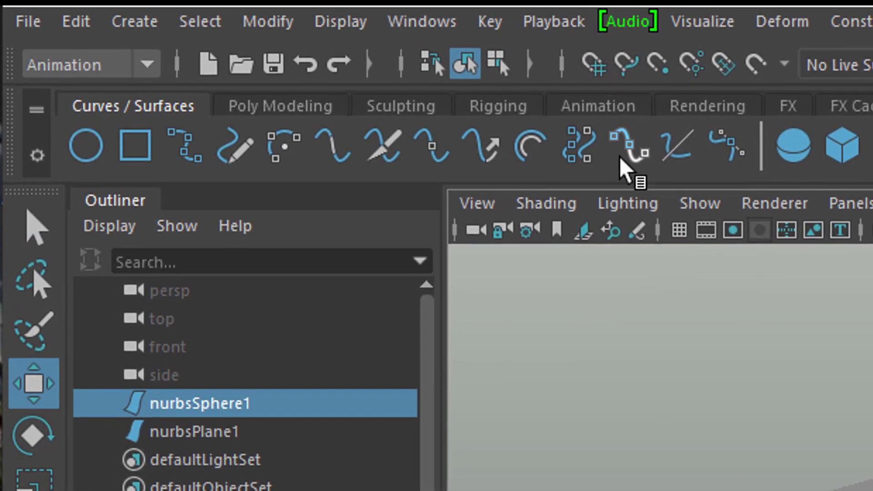
Create a clockwise turntable of 400 frames around the sphere, starting from reset turntable options.
left_click(722, 25)
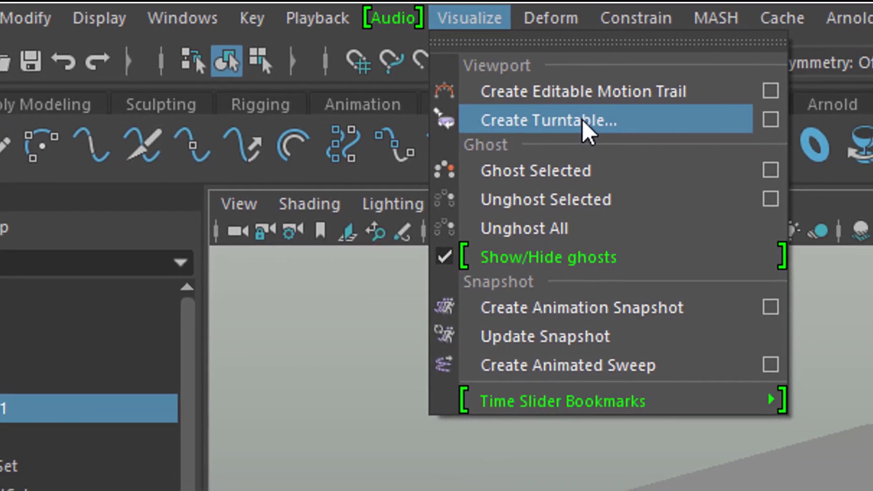
left_click(770, 120)
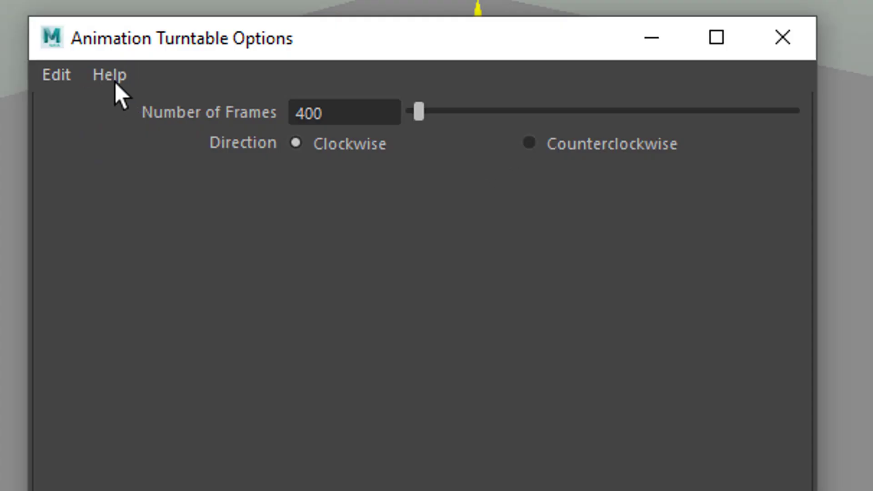
left_click(61, 74)
left_click(86, 122)
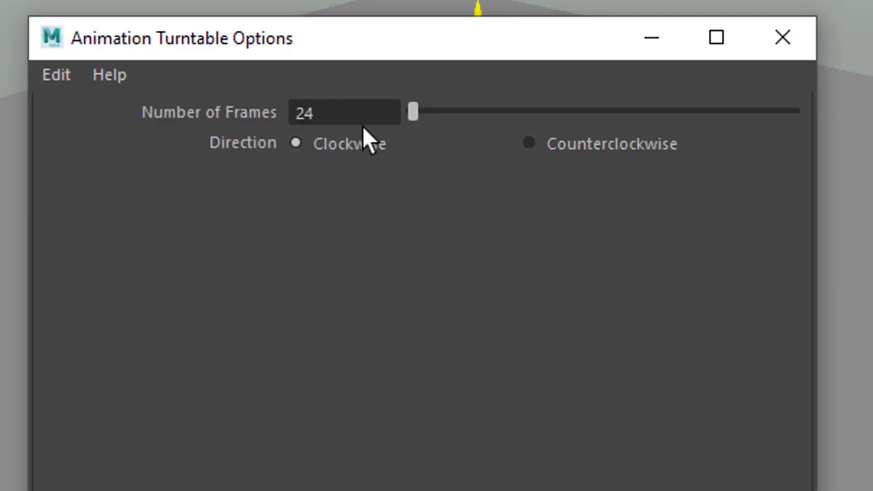
left_click_drag(332, 113, 240, 116)
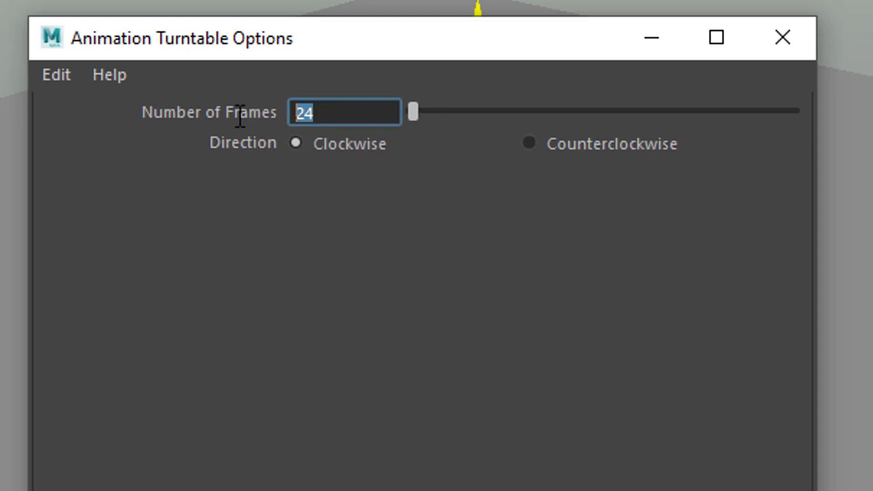
type("400")
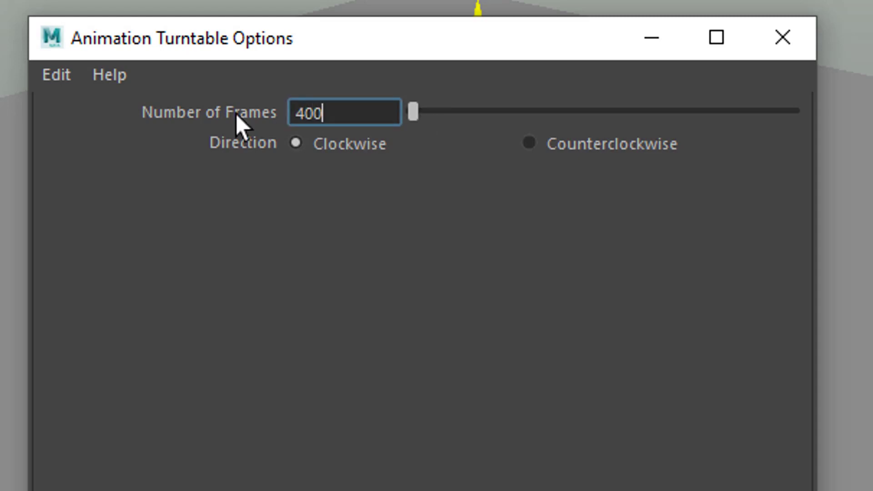
key("Return")
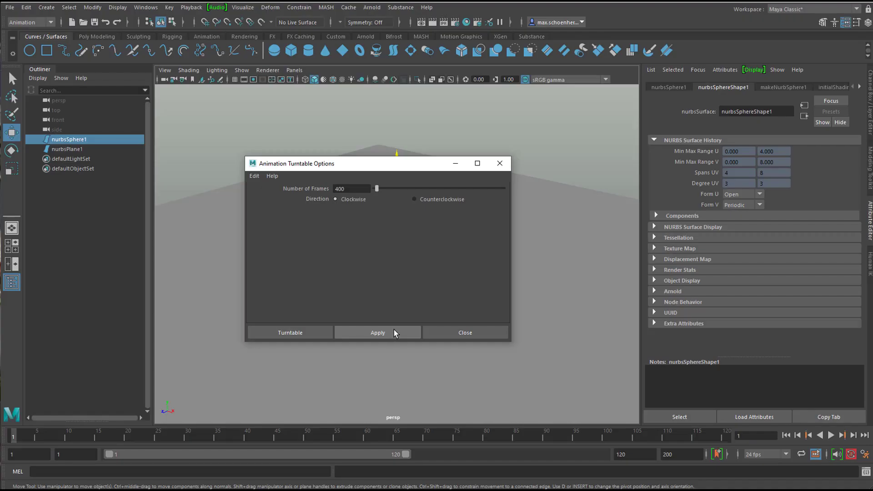
left_click(393, 329)
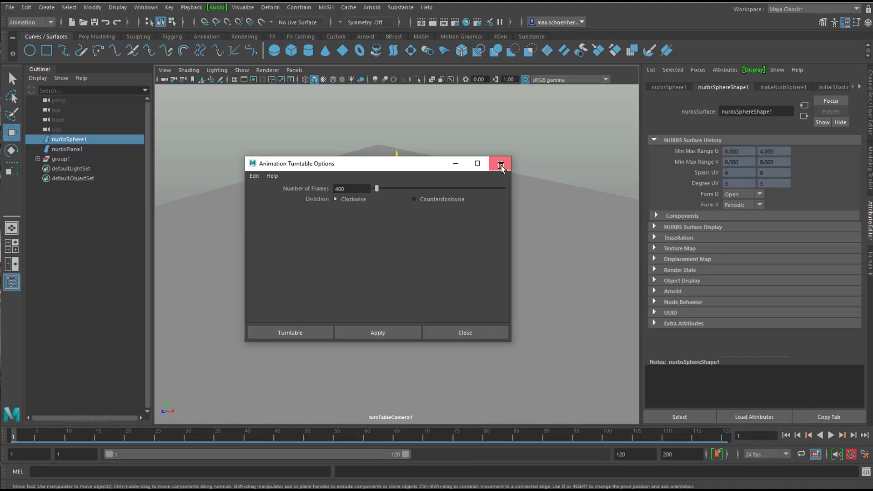
left_click(500, 164)
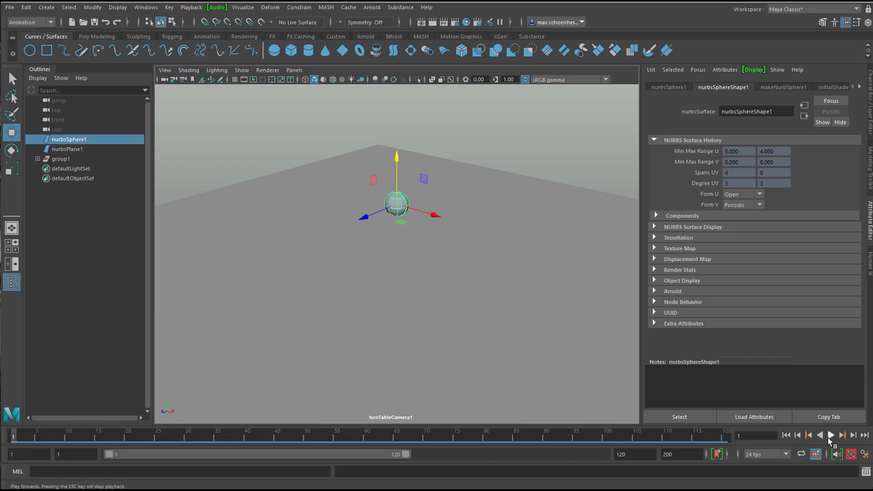
Preview the turntable animation and set the playback end time to frame 400.
left_click(831, 436)
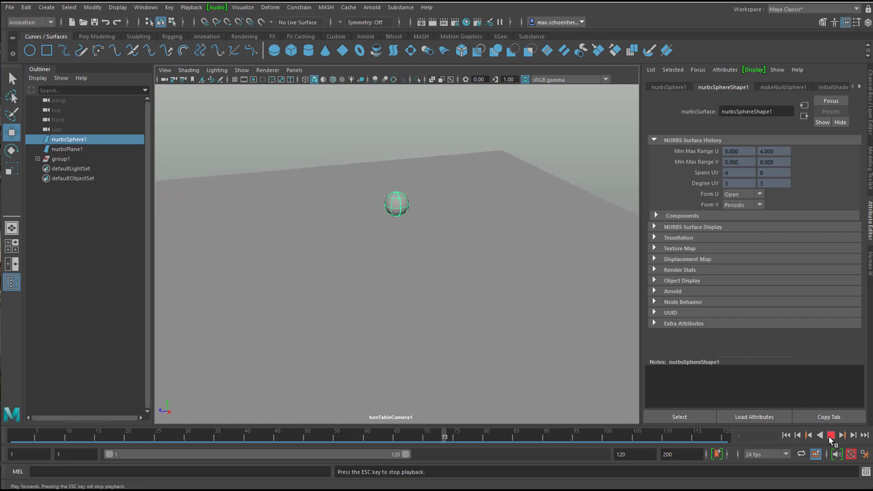
left_click(831, 435)
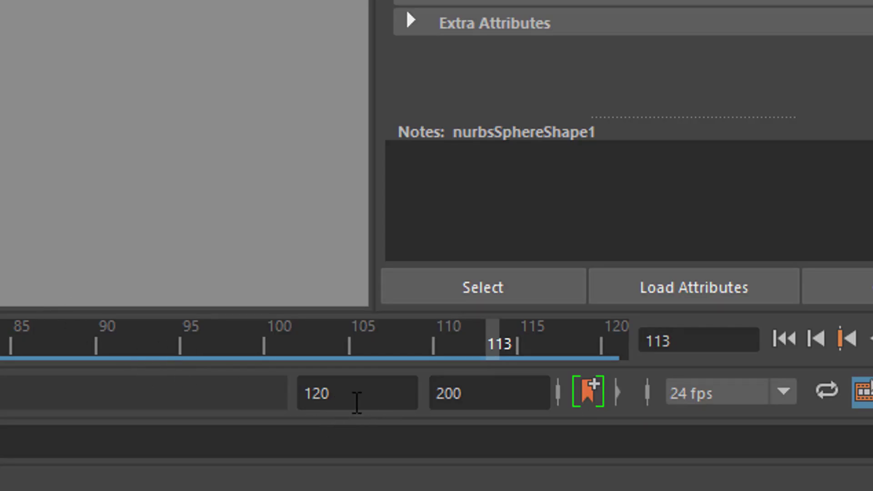
left_click(323, 394)
type("400")
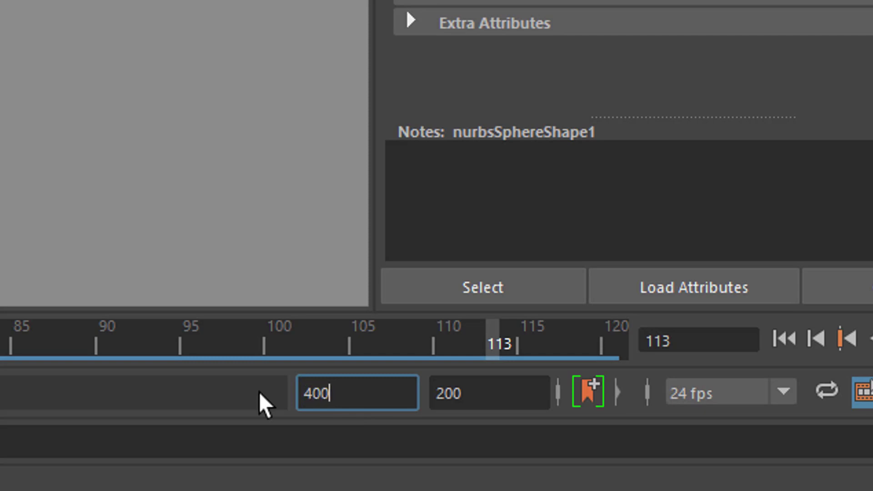
key("Return")
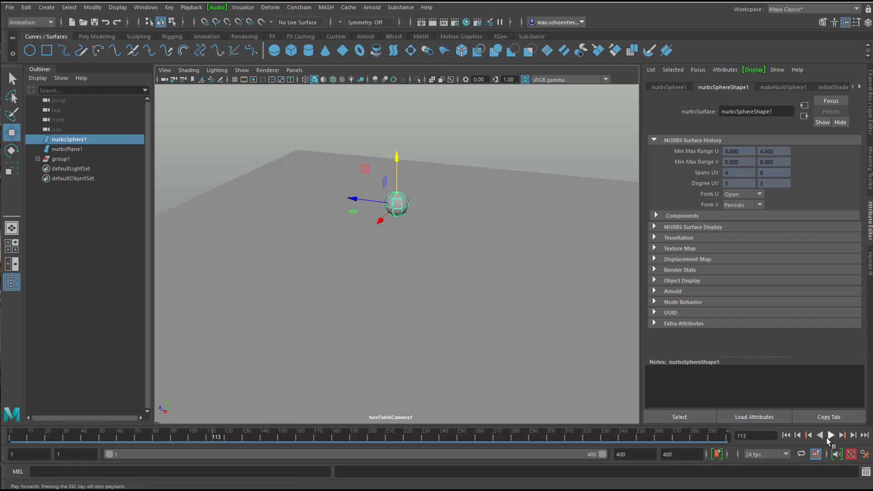
Play the turntable over the extended frame range and select the turntable group to inspect its attributes.
left_click(830, 435)
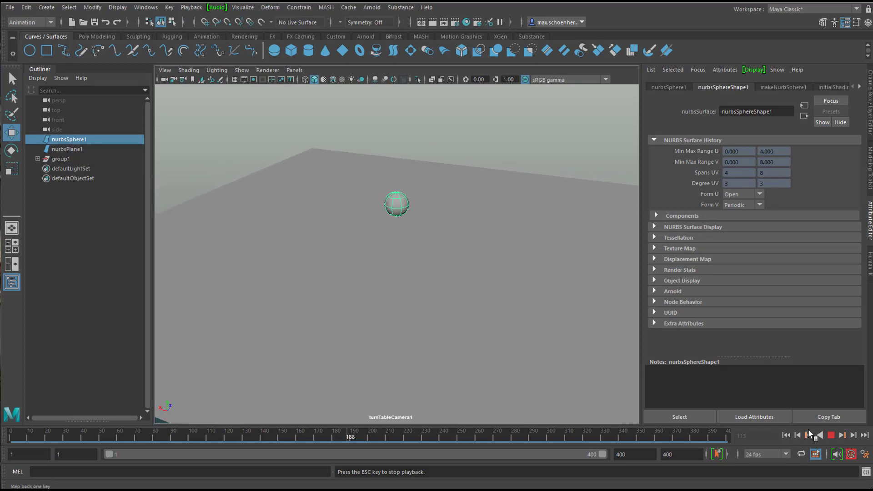
left_click(831, 437)
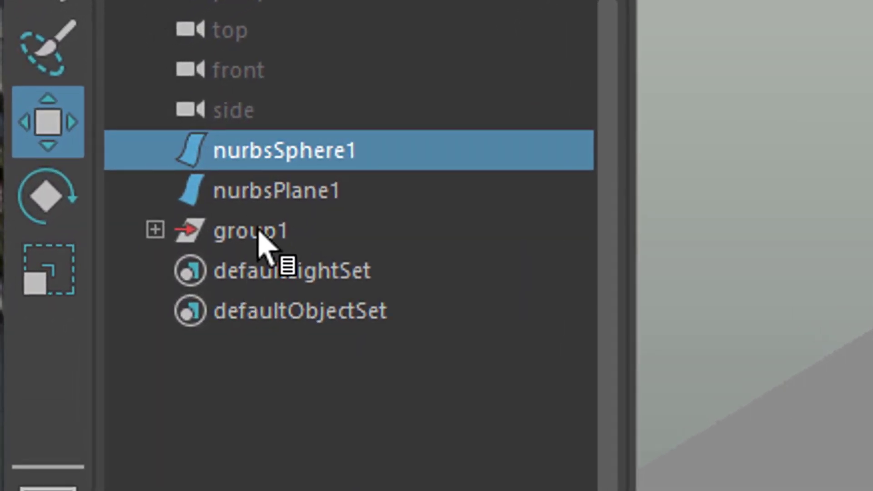
left_click(259, 234)
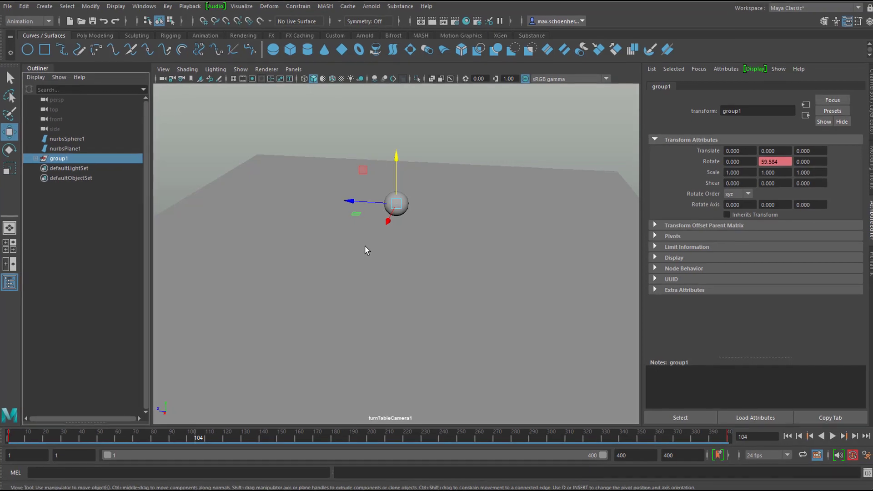
Switch the viewport from the turntable camera to the persp camera and orbit around the sphere.
key("space")
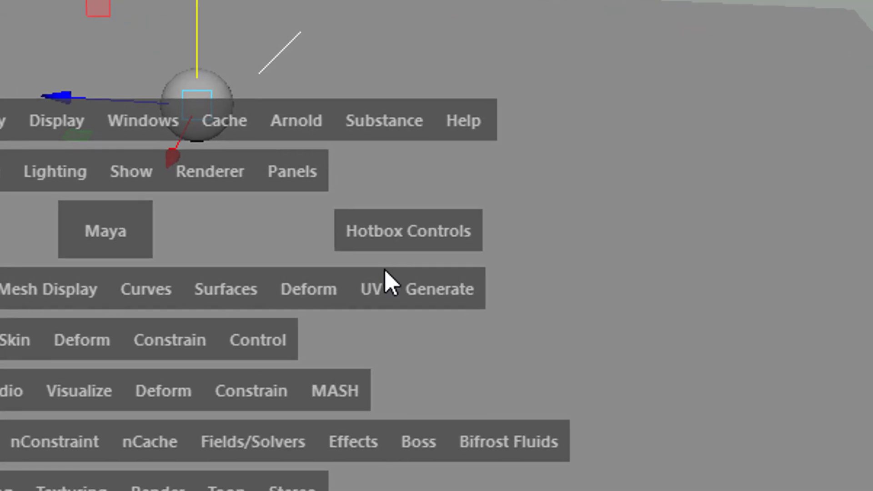
left_click(289, 178)
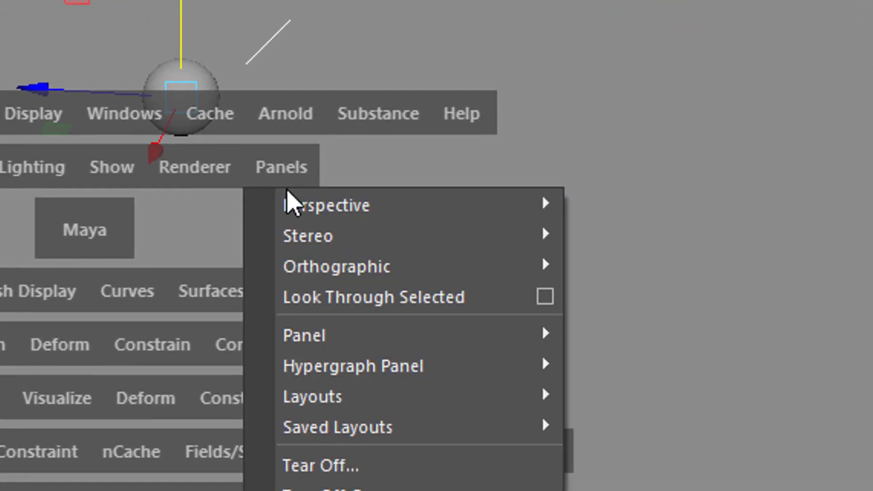
mouse_move(291, 205)
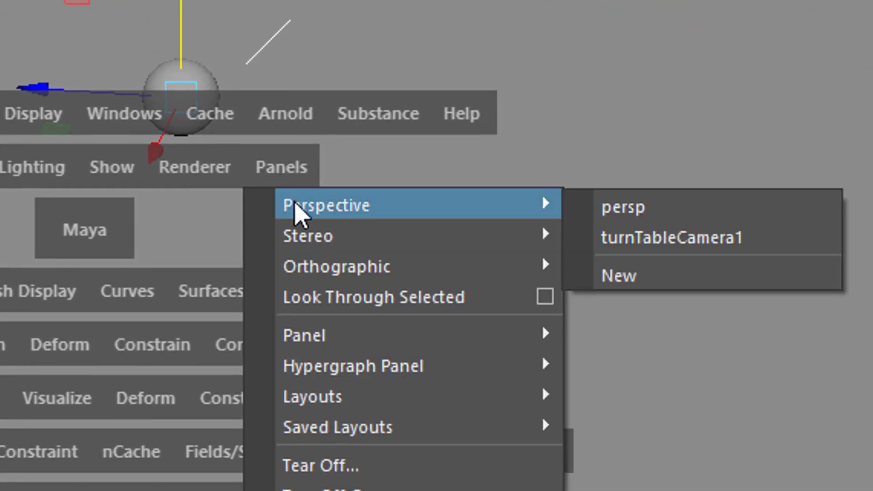
left_click(618, 219)
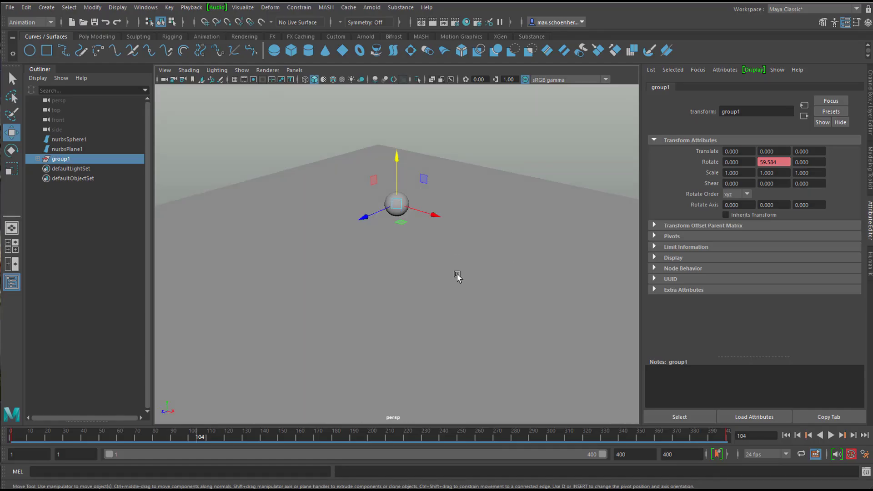
mouse_move(452, 284)
left_mouse_down("alt")
mouse_move(444, 294)
mouse_move(473, 289)
mouse_move(444, 296)
mouse_move(493, 300)
mouse_move(530, 285)
mouse_move(438, 290)
mouse_move(437, 298)
mouse_move(489, 290)
mouse_move(504, 298)
mouse_move(472, 306)
mouse_move(443, 296)
left_mouse_up("alt")
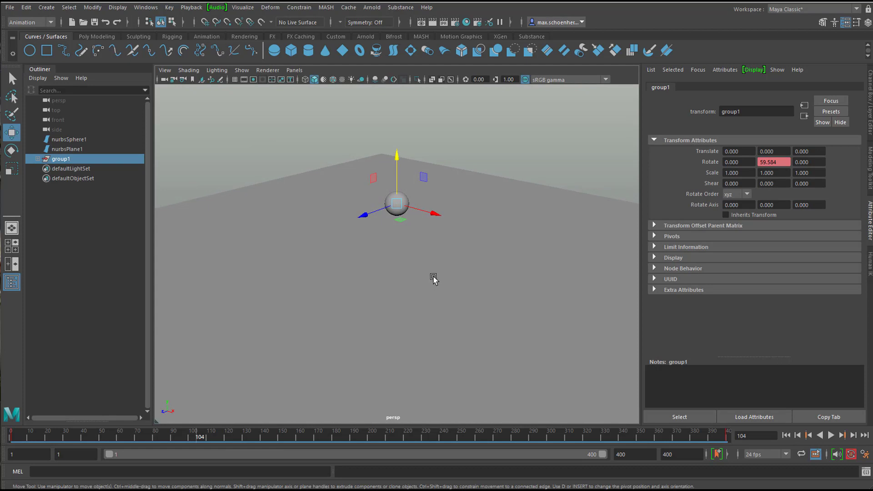
left_click_drag(450, 278, 459, 304, "alt")
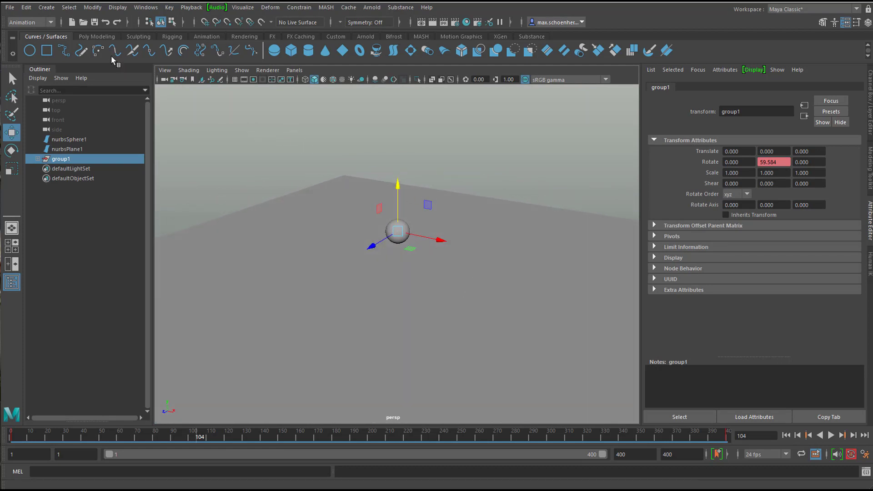
Create a spot light, pull it forward along Z away from the sphere, and raise it above the plane.
left_click(49, 8)
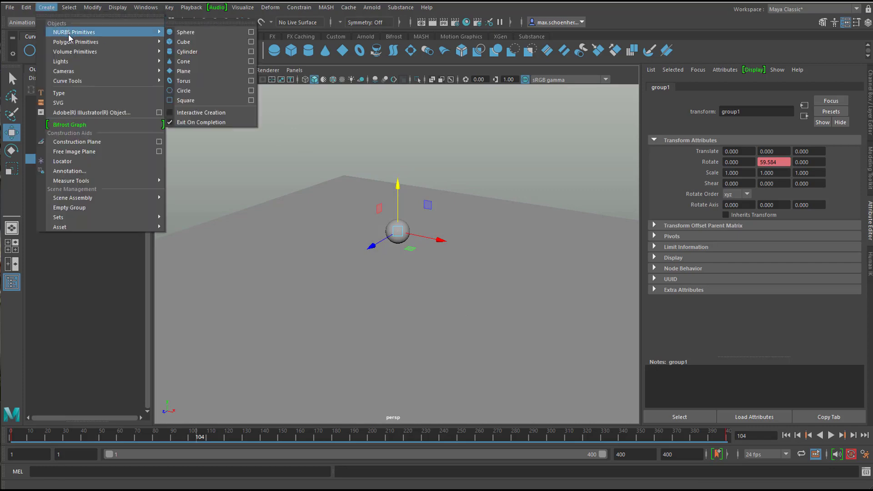
mouse_move(77, 61)
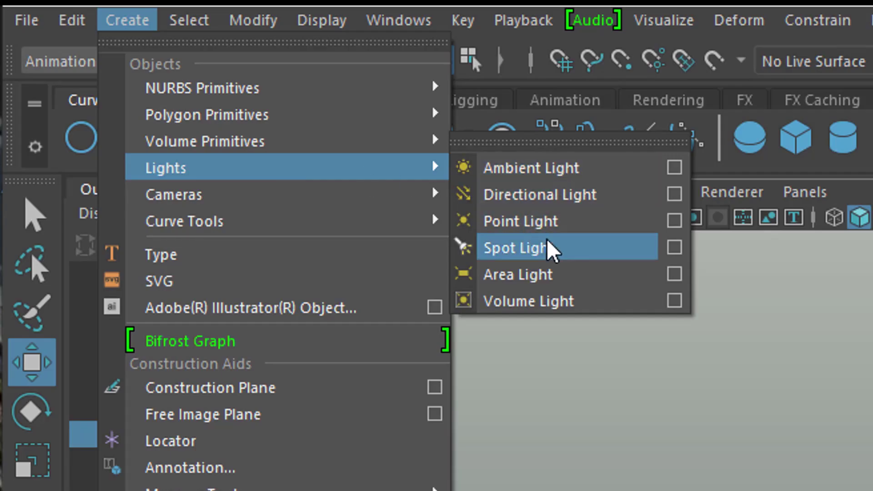
left_click(561, 249)
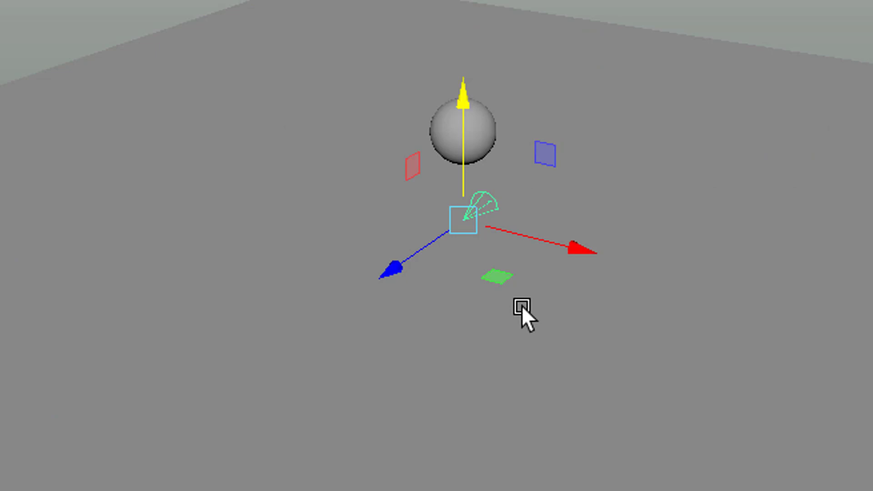
left_click_drag(522, 305, 448, 307, "alt")
left_click_drag(356, 261, 120, 313)
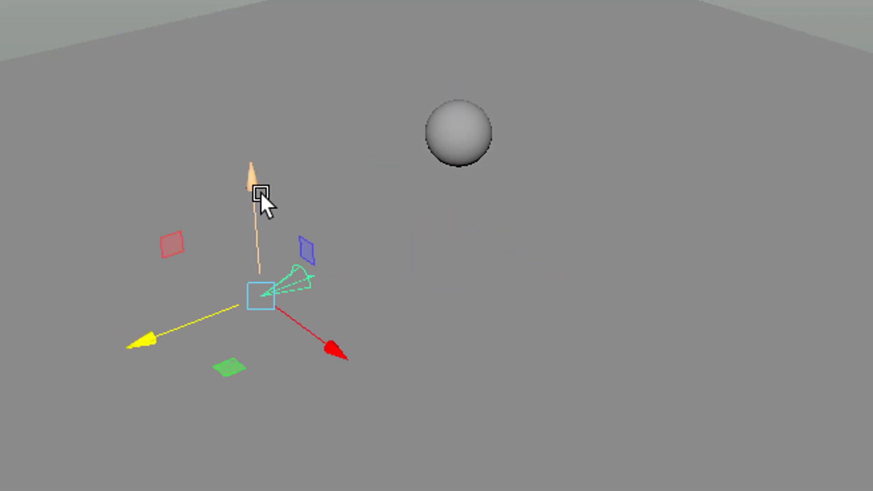
left_click_drag(257, 190, 244, 63)
left_click_drag(354, 274, 645, 290, "alt")
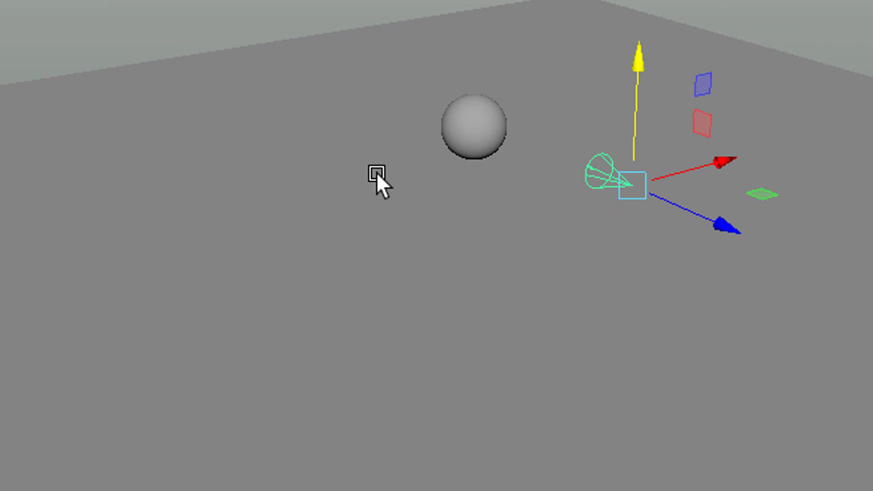
Look through the spot light with scene lighting shown and aim it down at the sphere, rotated about -38 in X and 7 in Y.
key("space")
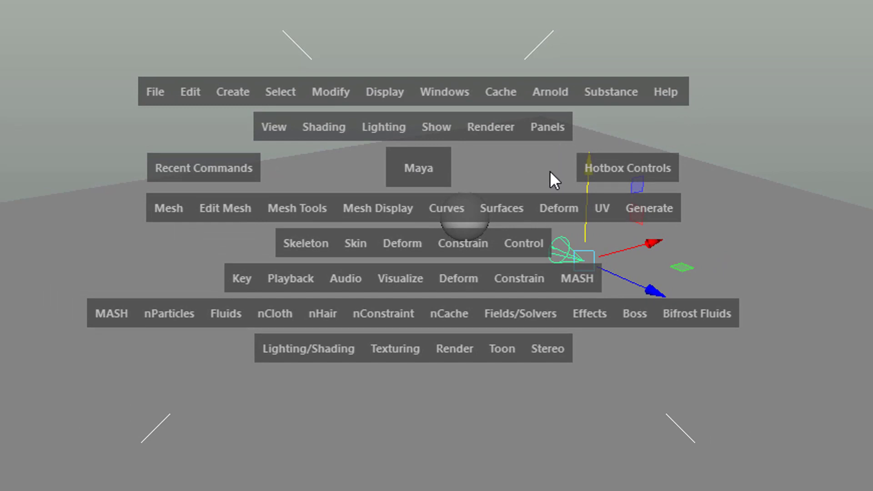
left_click(549, 127)
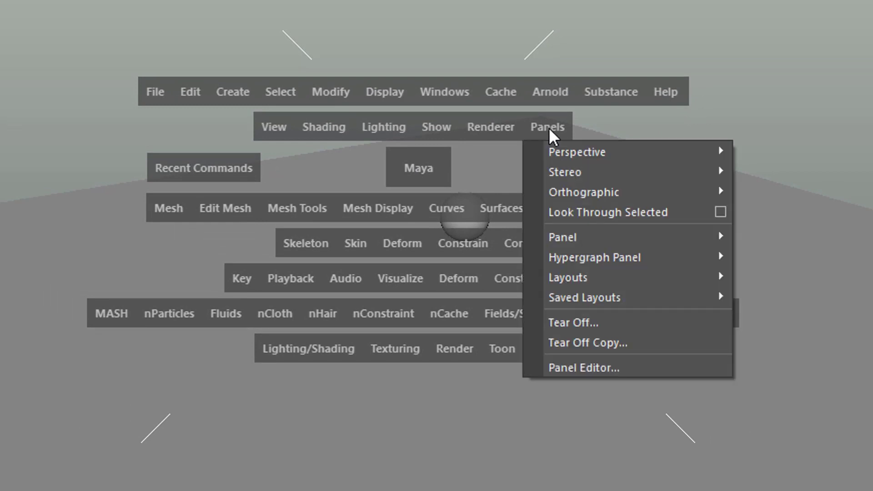
left_click(574, 211)
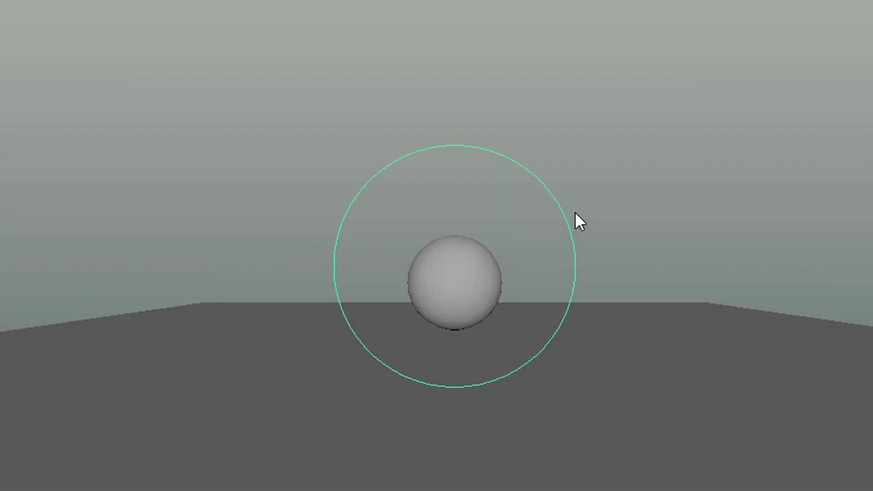
left_click_drag(567, 346, 567, 410, "alt")
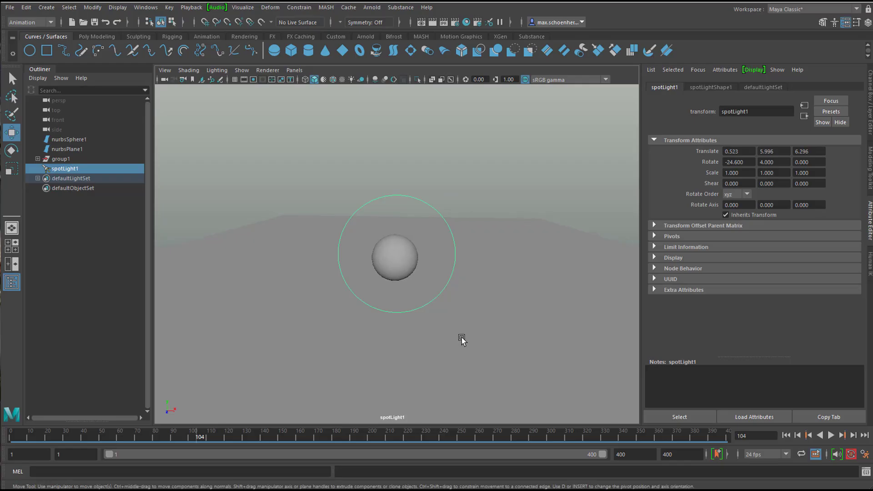
left_click_drag(464, 338, 460, 351, "alt")
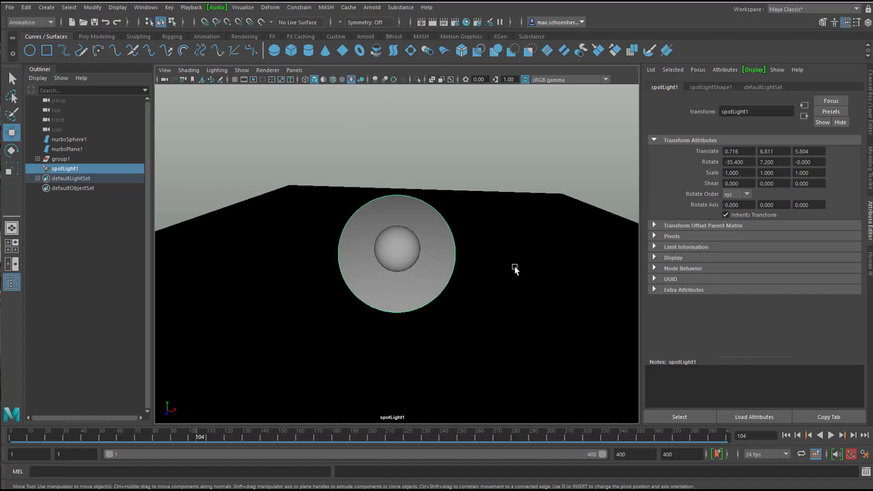
left_click_drag(514, 266, 503, 287, "alt")
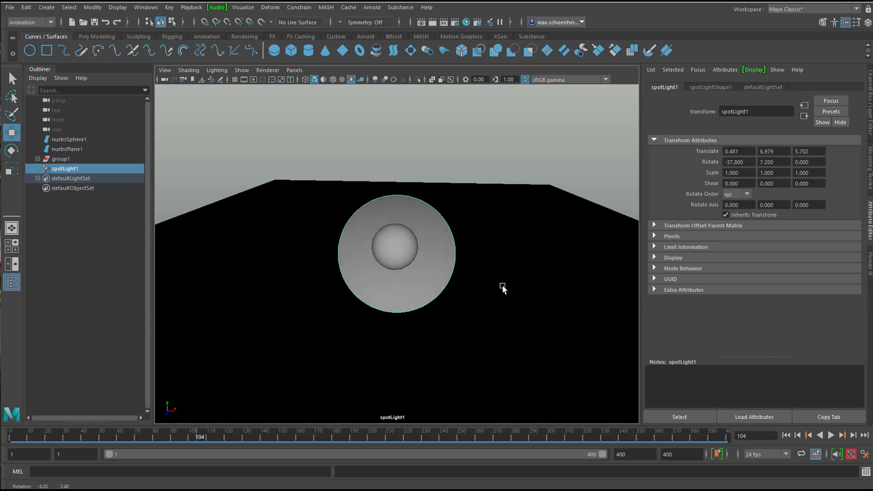
Soften the spot light's edge with a penumbra angle of about 5.84 and aim it more steeply down at the sphere.
left_click(728, 90)
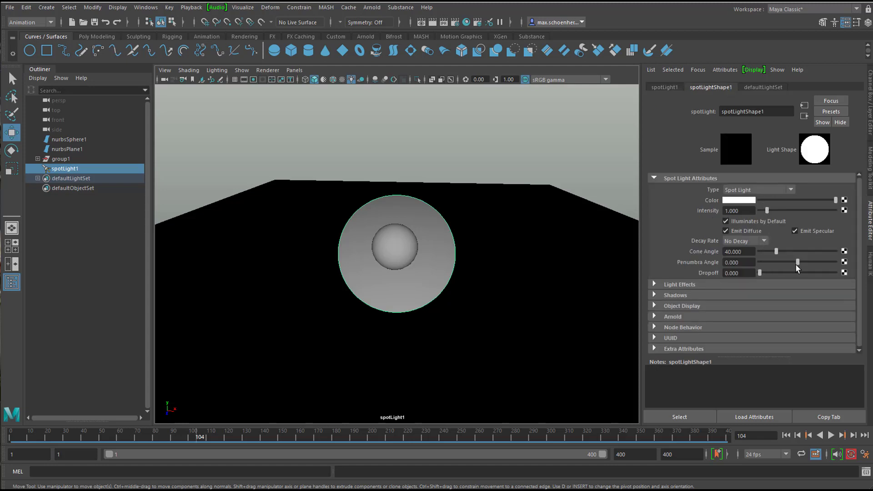
left_click_drag(798, 263, 819, 264)
left_click_drag(589, 296, 563, 323, "alt")
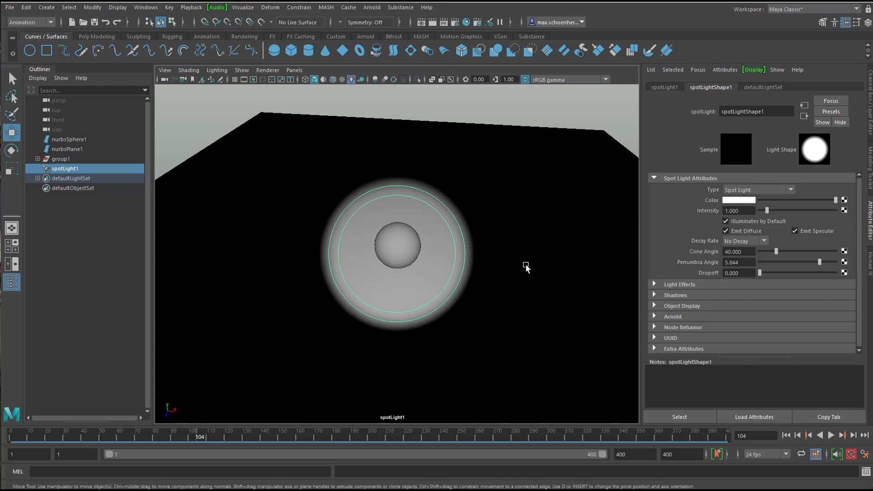
Switch the viewport back to the persp camera and inspect the spot light's pool of light around the sphere.
key("space")
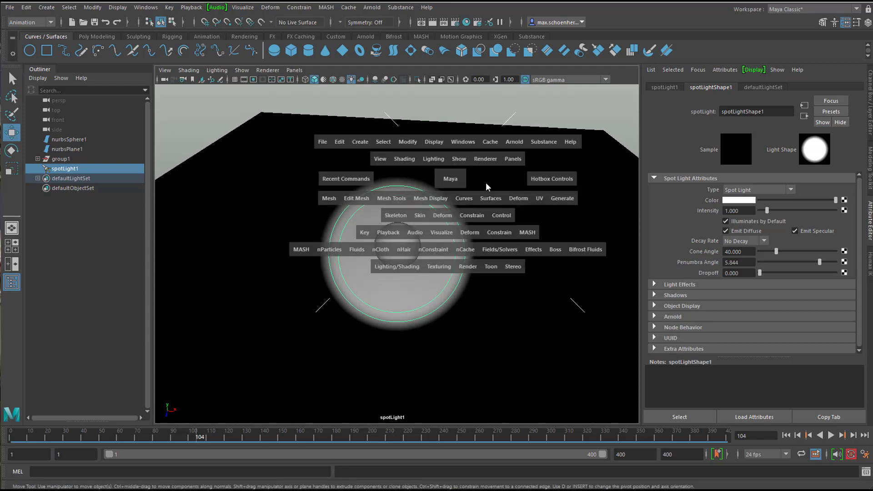
left_click(512, 160)
mouse_move(519, 171)
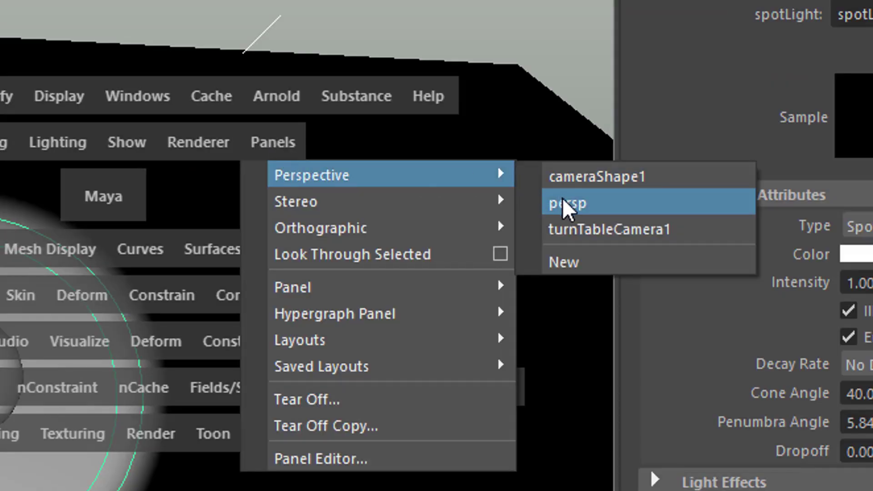
left_click(563, 200)
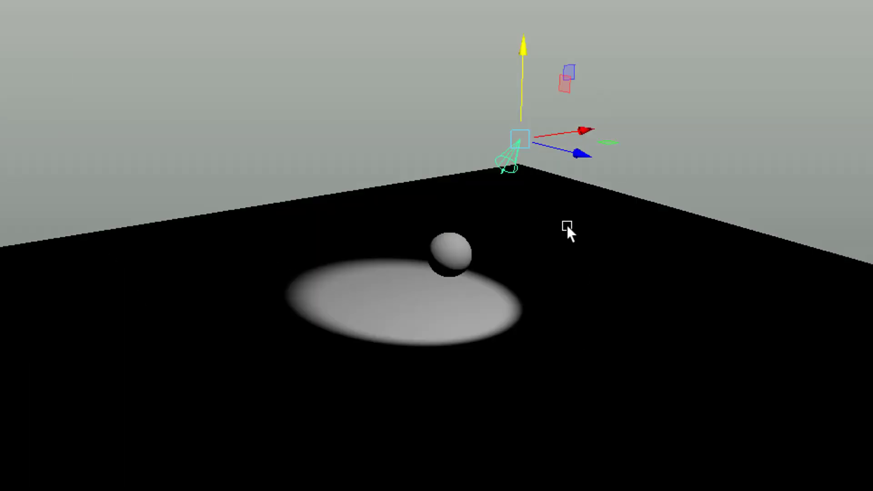
left_click_drag(566, 223, 494, 354, "alt")
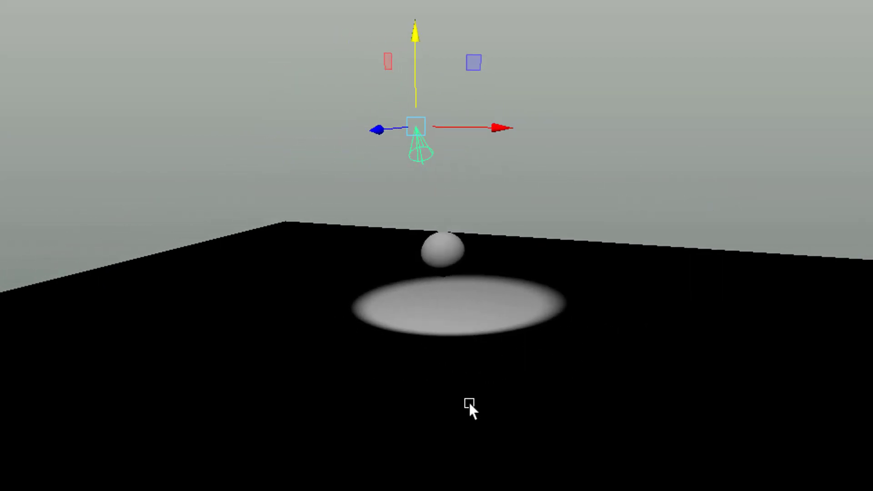
left_click_drag(484, 403, 467, 409, "alt")
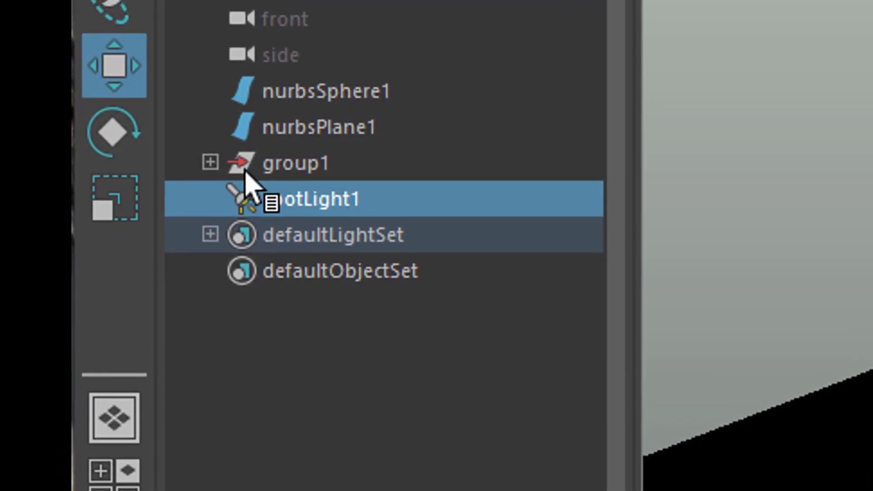
Parent spotLight1 under group1 beside the turntable camera and play the animation from the first frame.
left_click(210, 162)
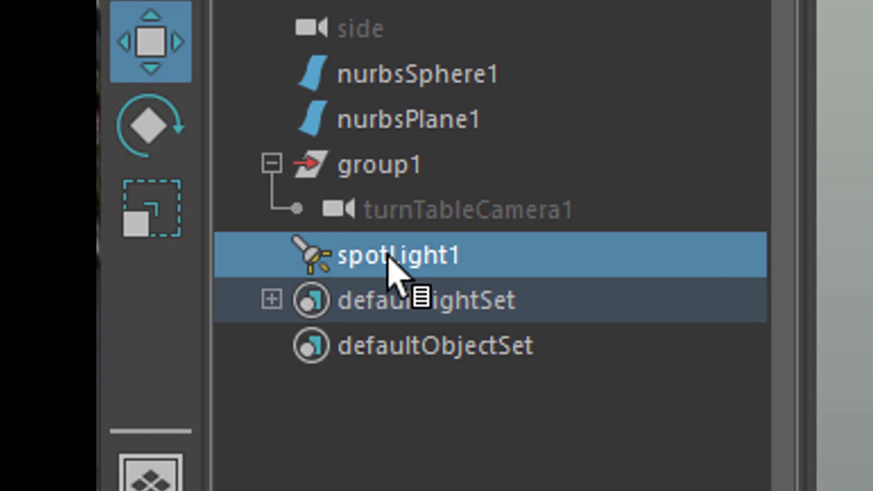
left_click_drag(411, 262, 414, 227)
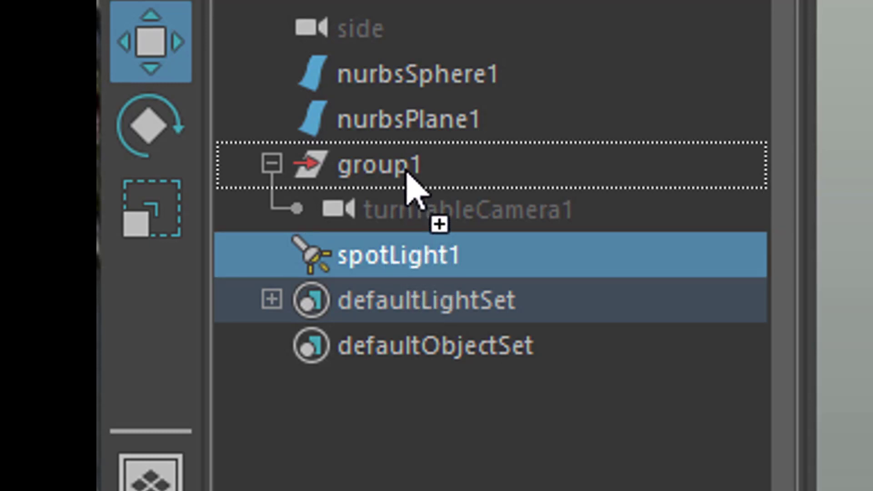
left_click_drag(410, 178, 411, 177)
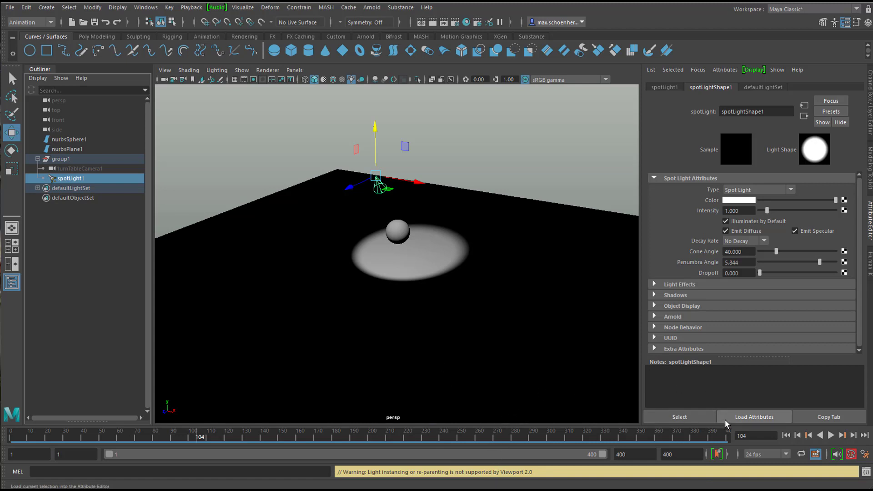
left_click(786, 435)
left_click(830, 438)
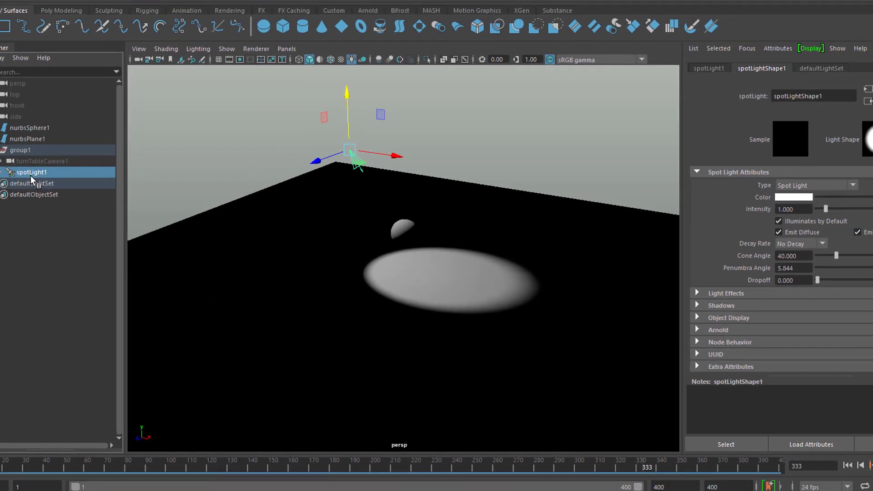
Select turnTableCamera1 and examine its position relative to the spot light, sphere and plane from several angles.
left_click(42, 161)
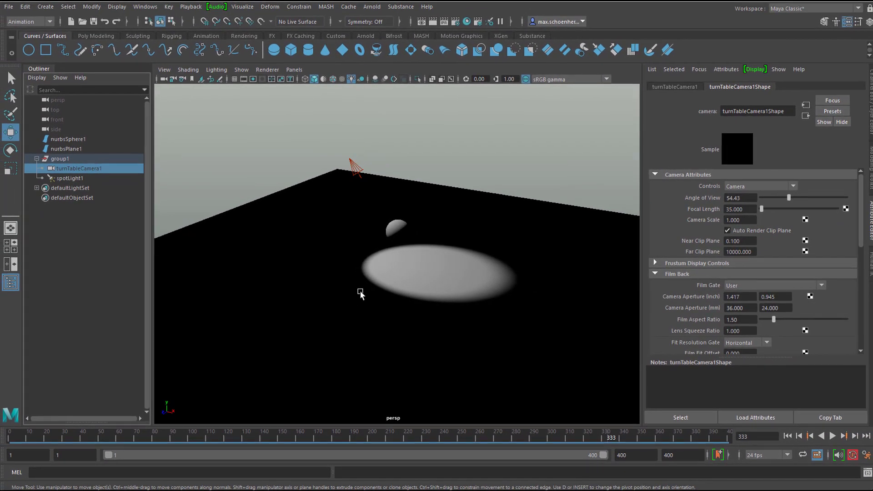
scroll(398, 299, "down", 7)
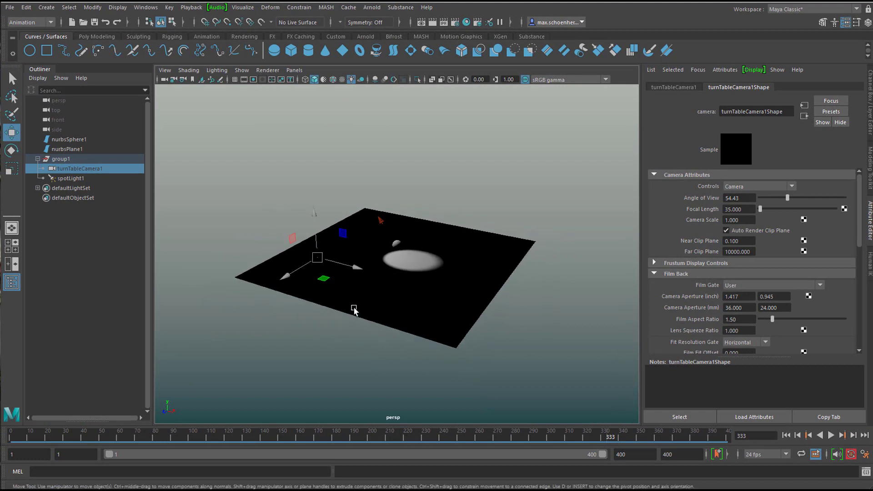
left_click_drag(365, 314, 335, 314, "alt")
left_click_drag(256, 271, 253, 267, "alt")
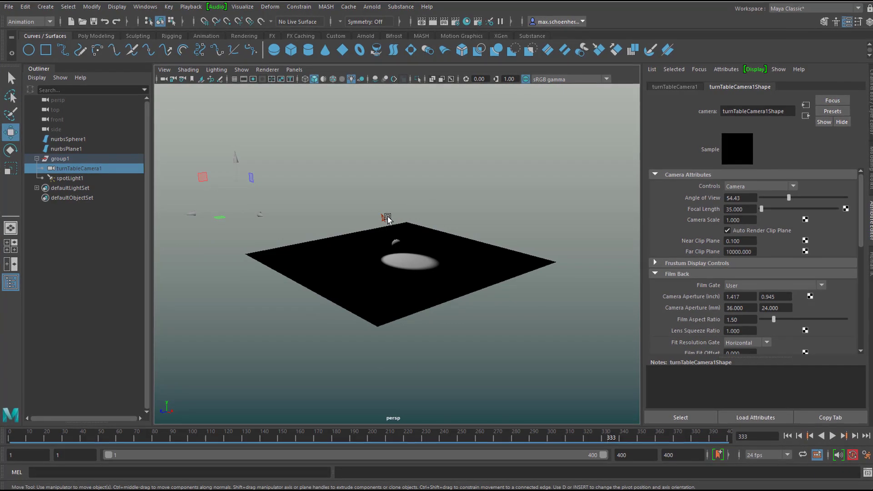
left_click_drag(364, 292, 367, 303, "alt")
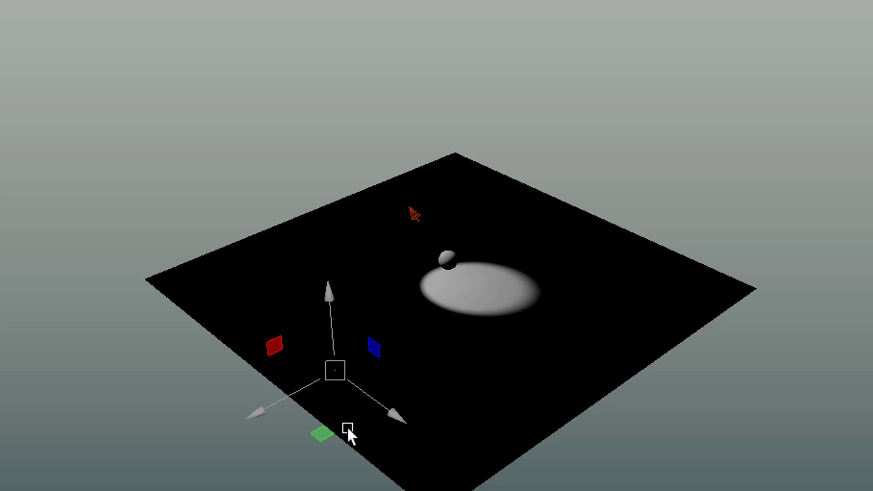
right_click_drag(348, 450, 777, 428, "alt")
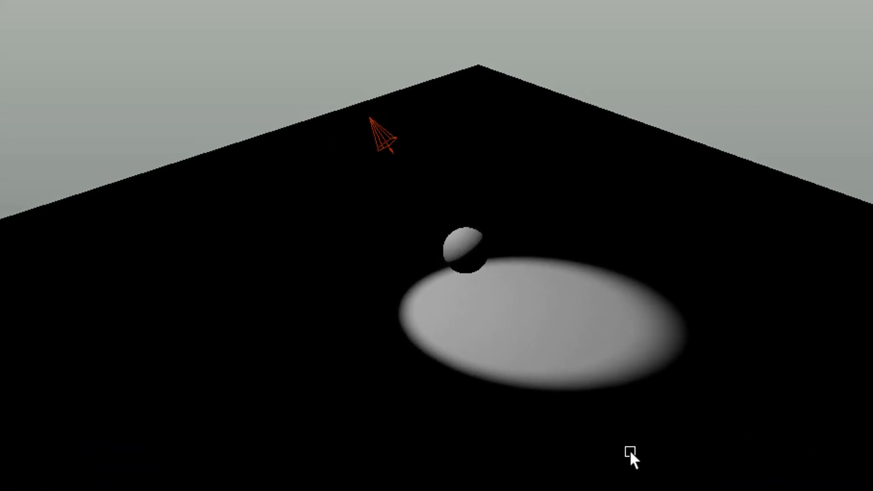
left_click_drag(629, 450, 678, 465, "alt")
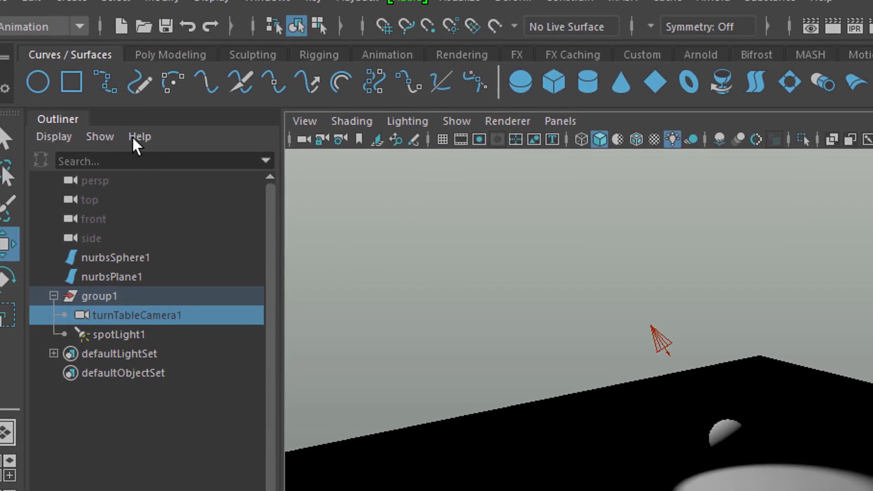
Create a point light and move it forward along Z, away from the sphere.
left_click(90, 10)
mouse_move(159, 123)
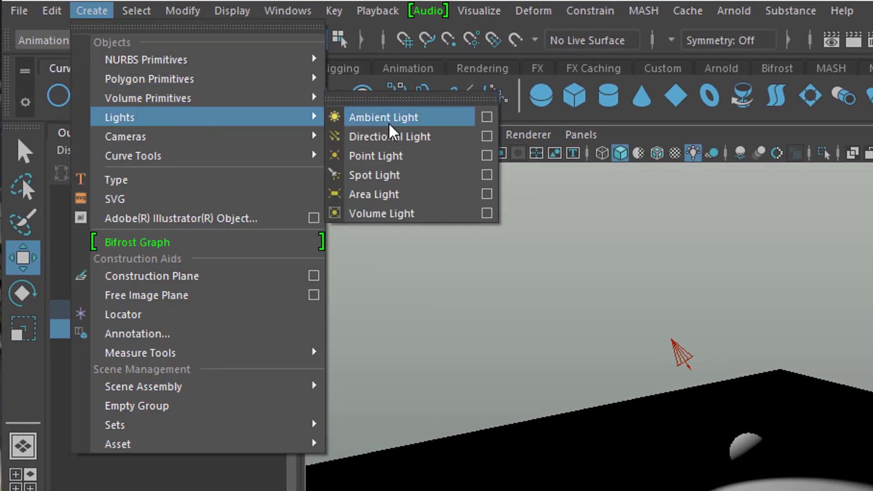
left_click(392, 156)
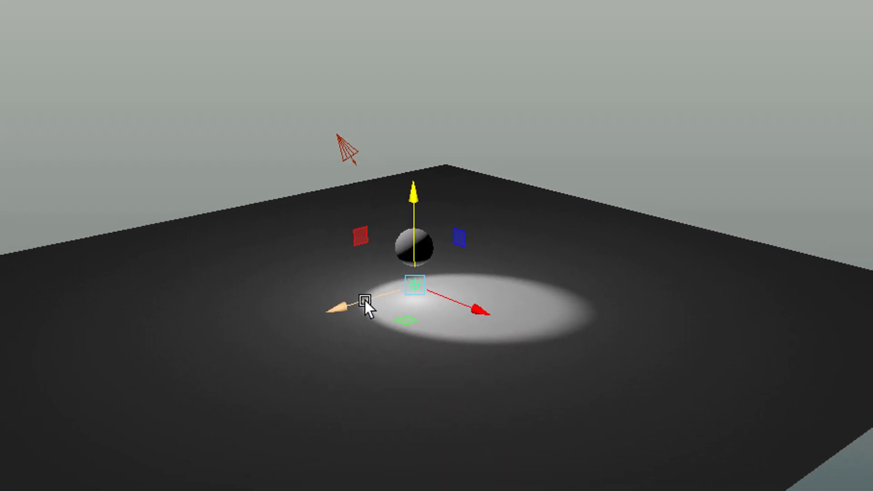
left_click_drag(365, 301, 237, 362)
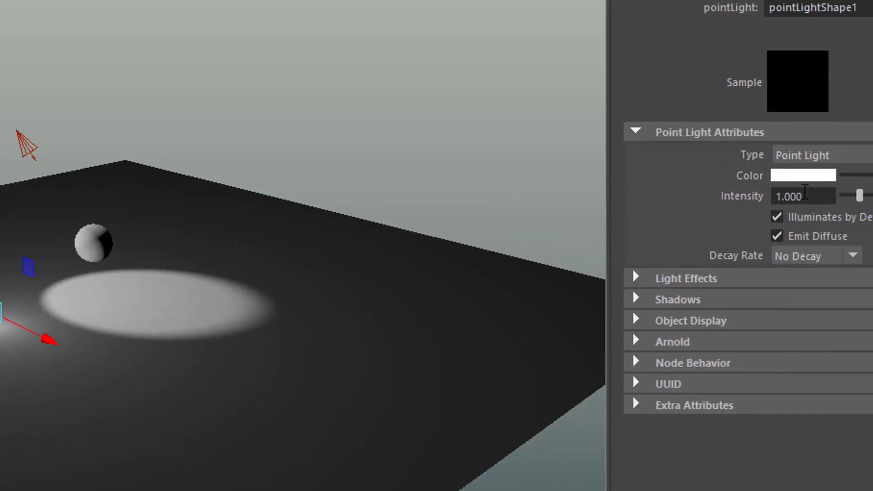
Change the point light's color from white to a pale blue and activate its vertical move axis.
left_click(803, 176)
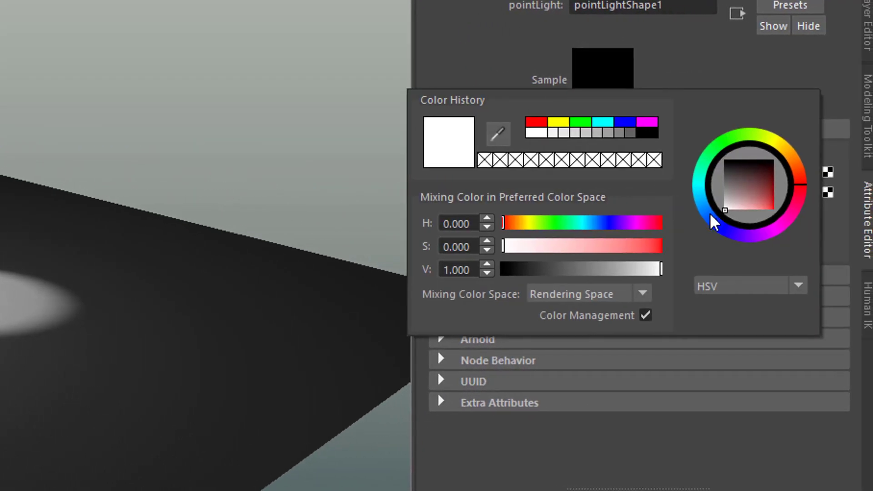
mouse_move(748, 209)
left_mouse_down()
mouse_move(757, 205)
mouse_move(759, 216)
left_mouse_up()
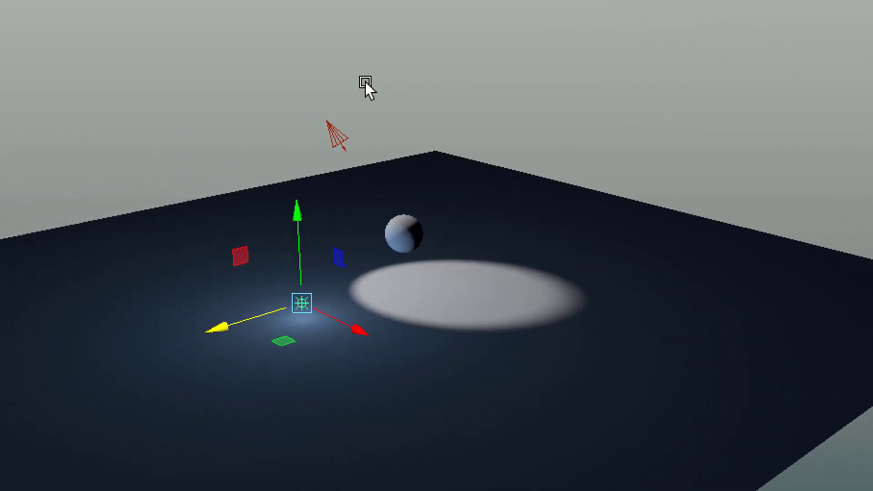
left_click(302, 217)
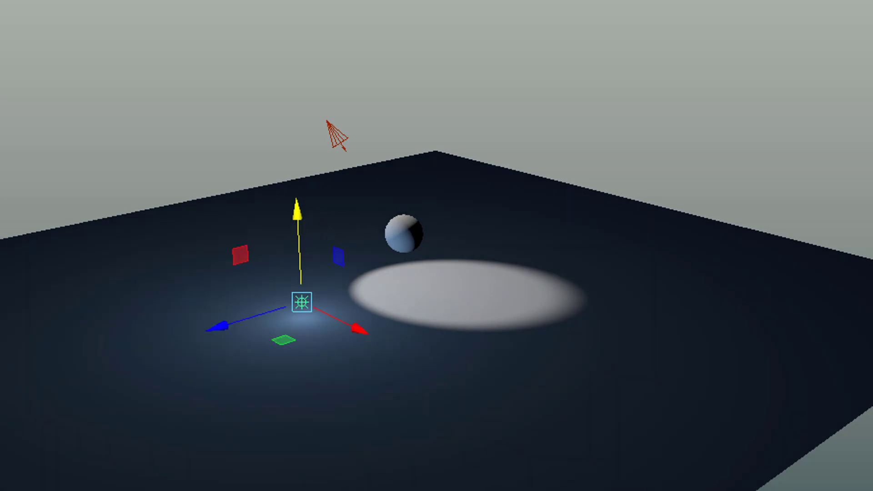
Parent pointLight1 under group1 alongside spotLight1, then play the animation briefly and stop it.
left_click_drag(239, 207, 240, 145)
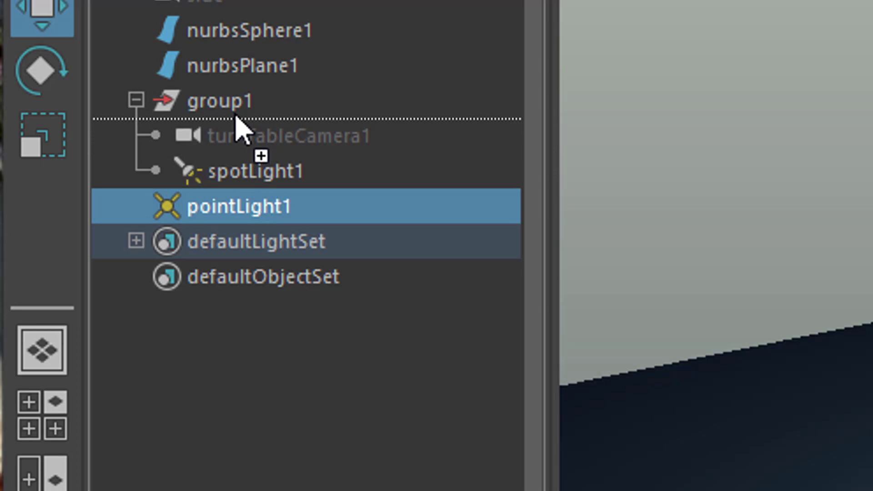
left_click_drag(236, 117, 237, 109)
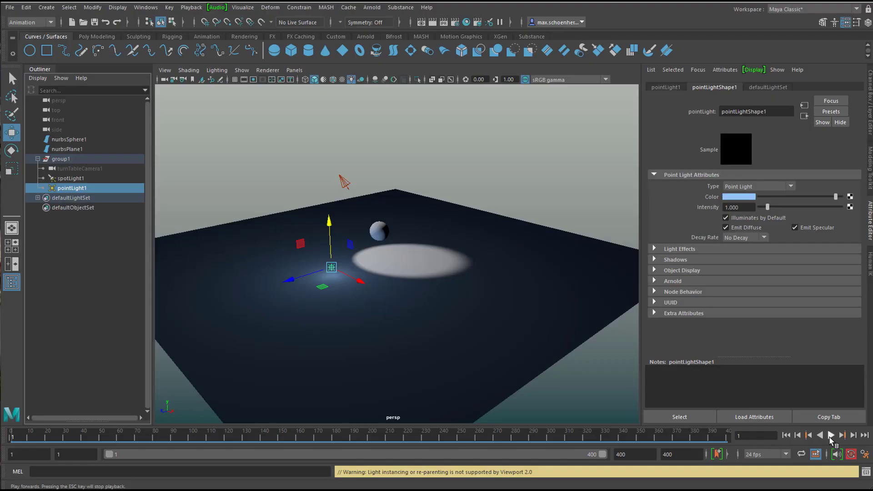
left_click(830, 436)
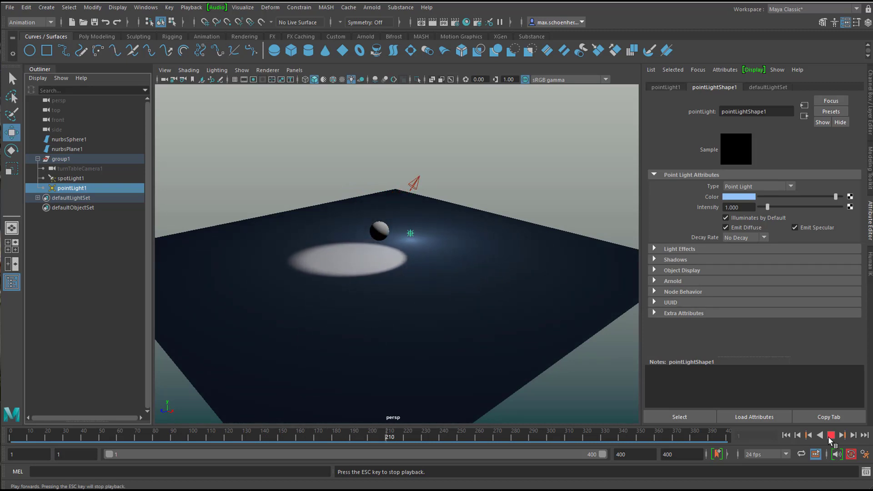
left_click(830, 435)
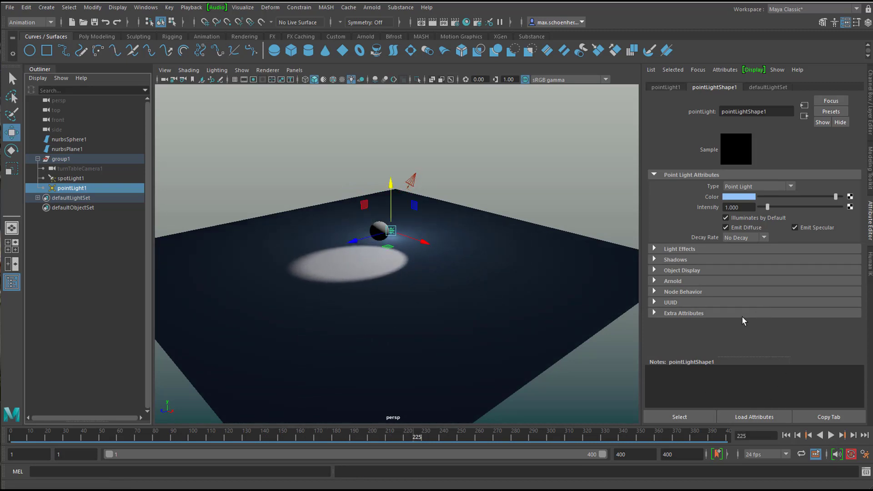
Drive pointLight1's Translate Y with the expression =2+sin(time) and return to the first frame.
left_click(674, 89)
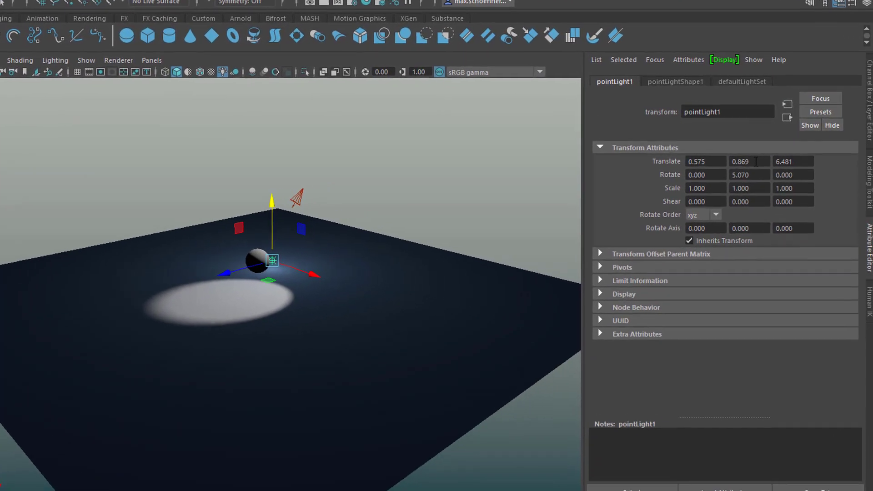
left_click(723, 179)
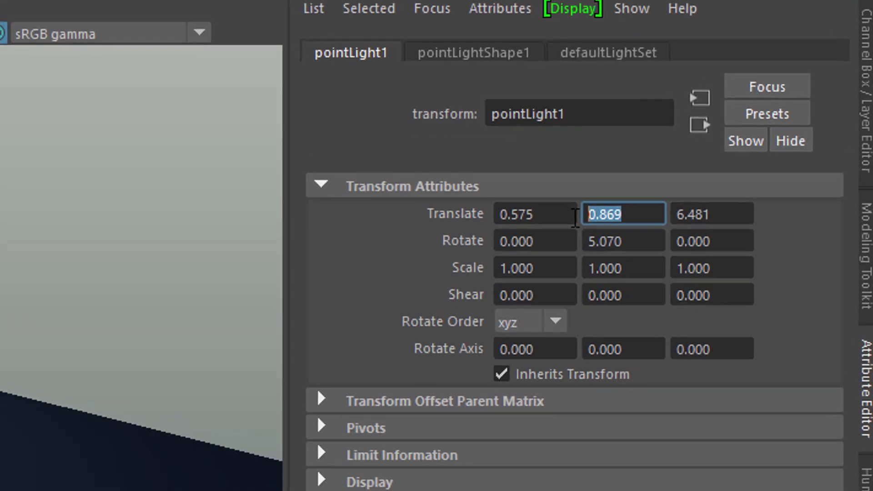
type("=2+sin(time")
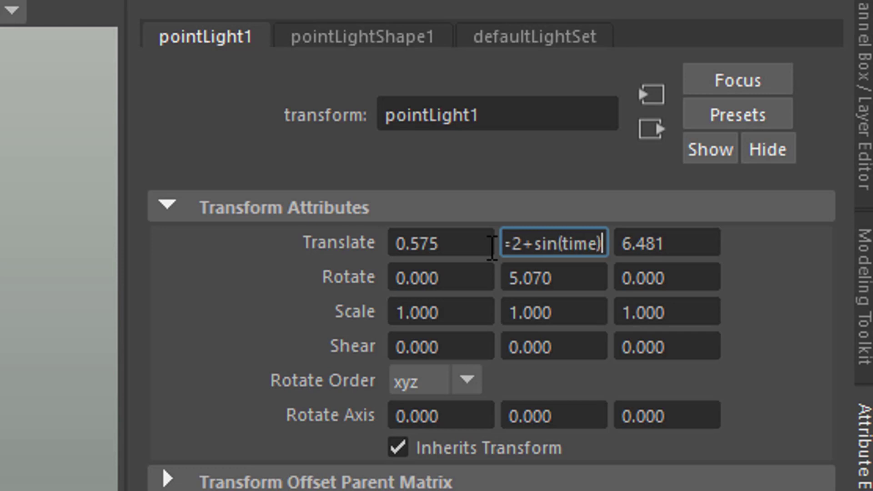
key("Return")
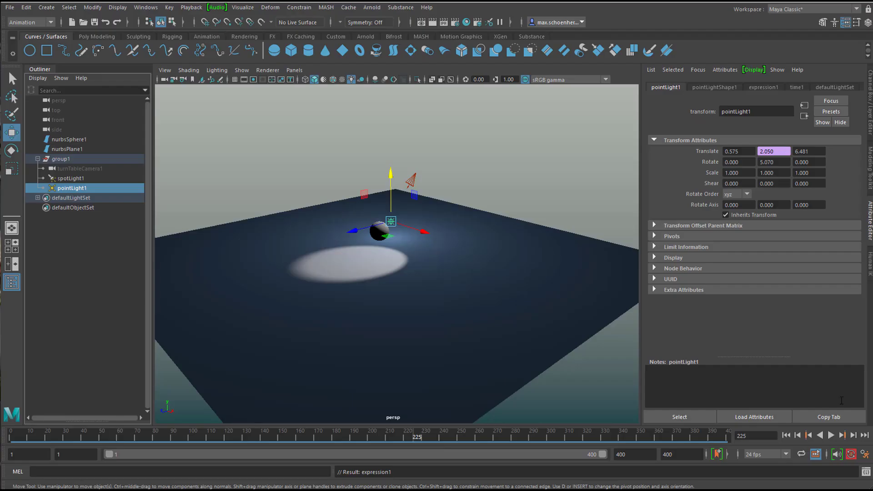
left_click(786, 435)
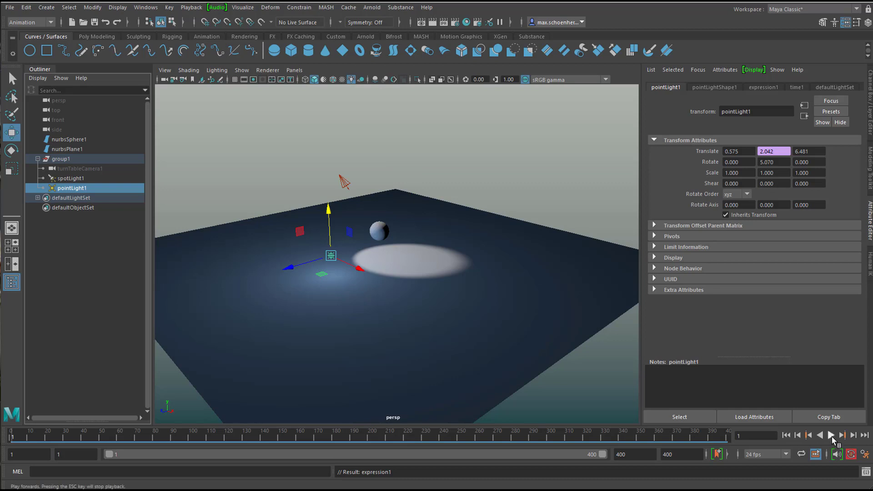